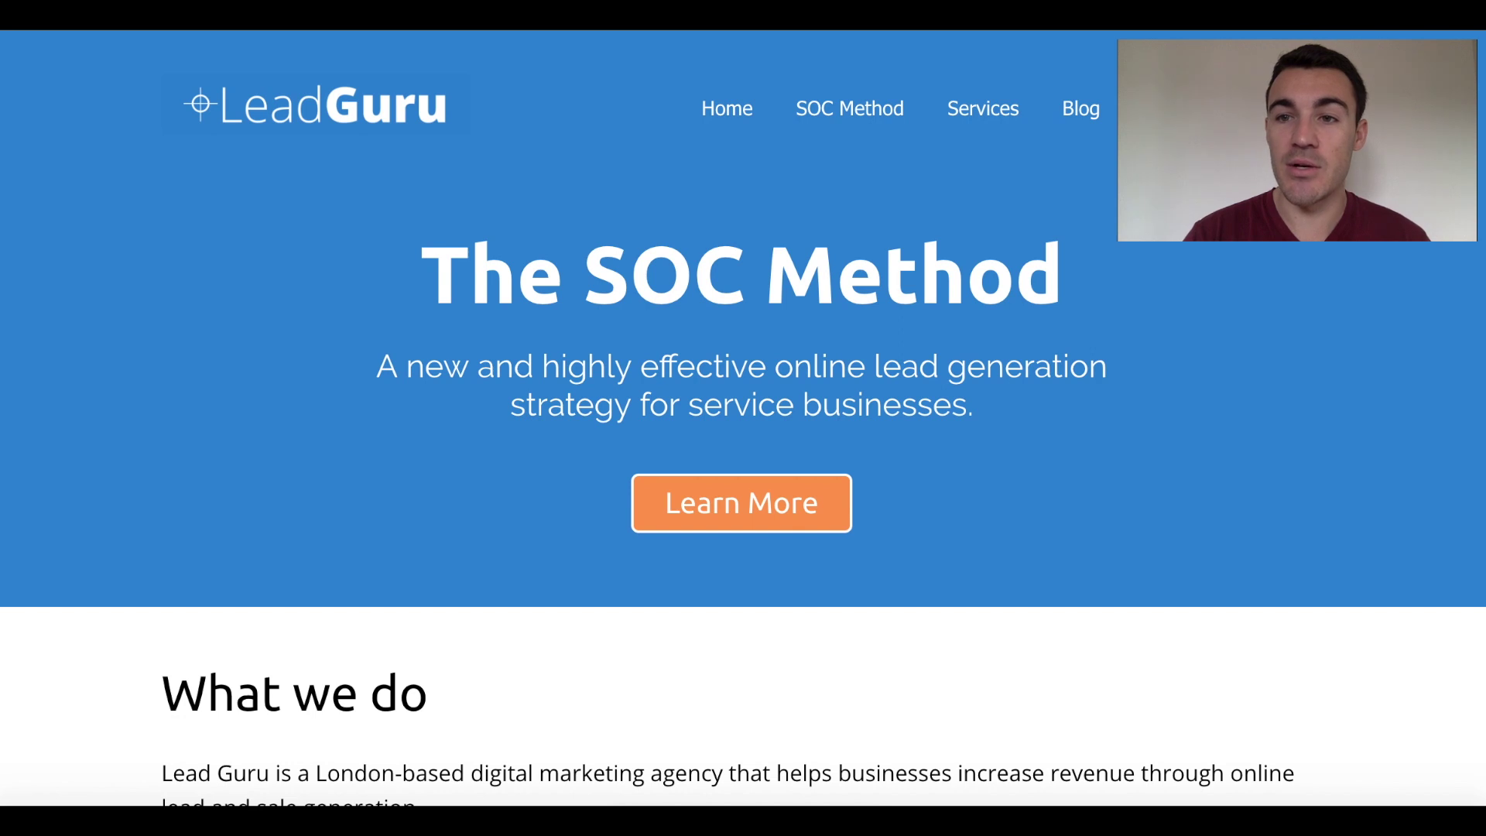
Step: Check the Facebook pixel on the LeadGuru homepage with the Pixel Helper extension
{"action": "left_click", "coordinate": [1306, 15]}
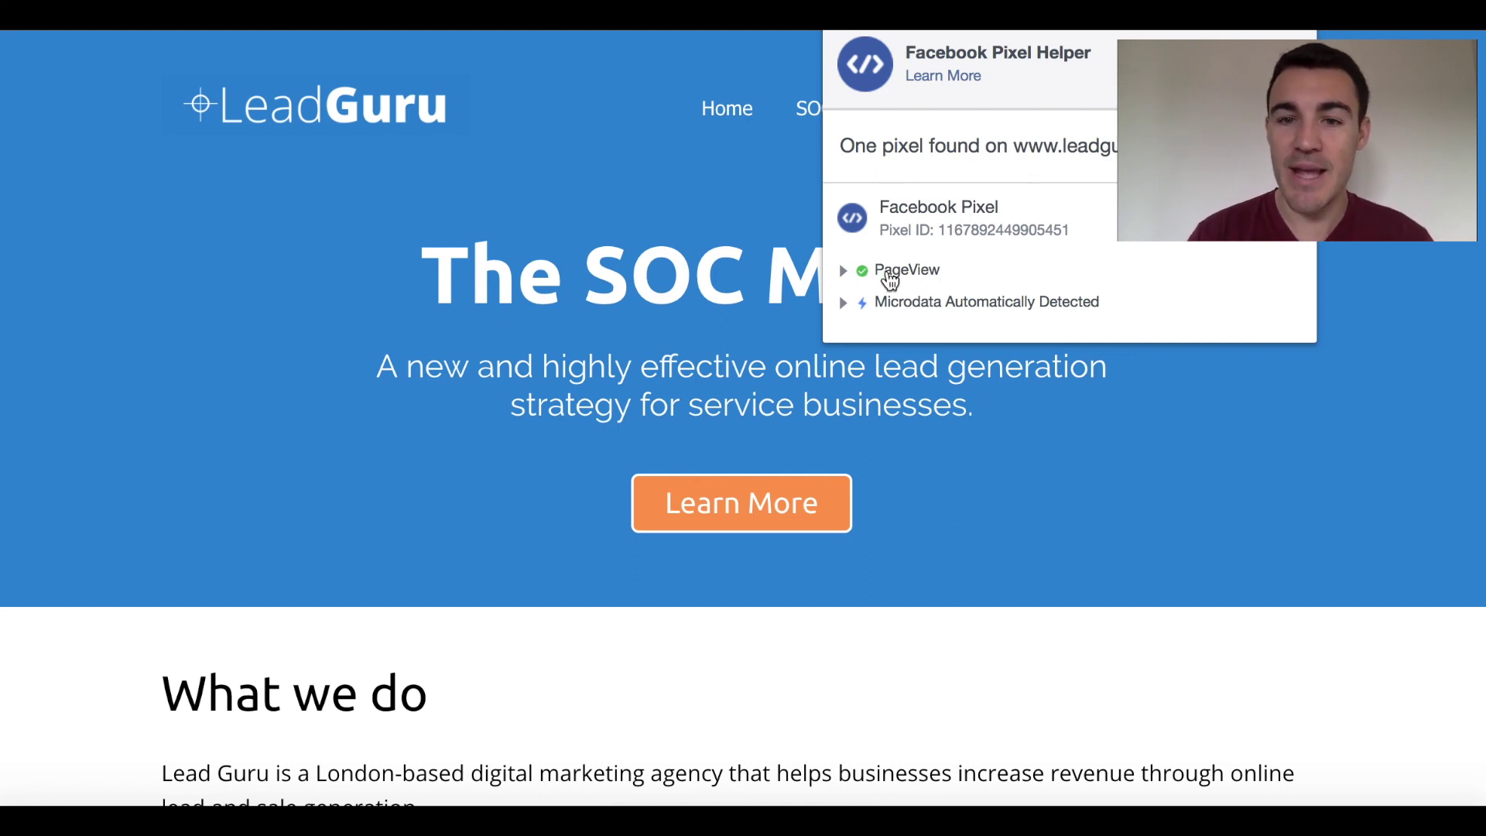
Step: Inspect the PageView event details in Pixel Helper, then close the results
{"action": "left_click", "coordinate": [845, 275]}
{"action": "left_click", "coordinate": [845, 275]}
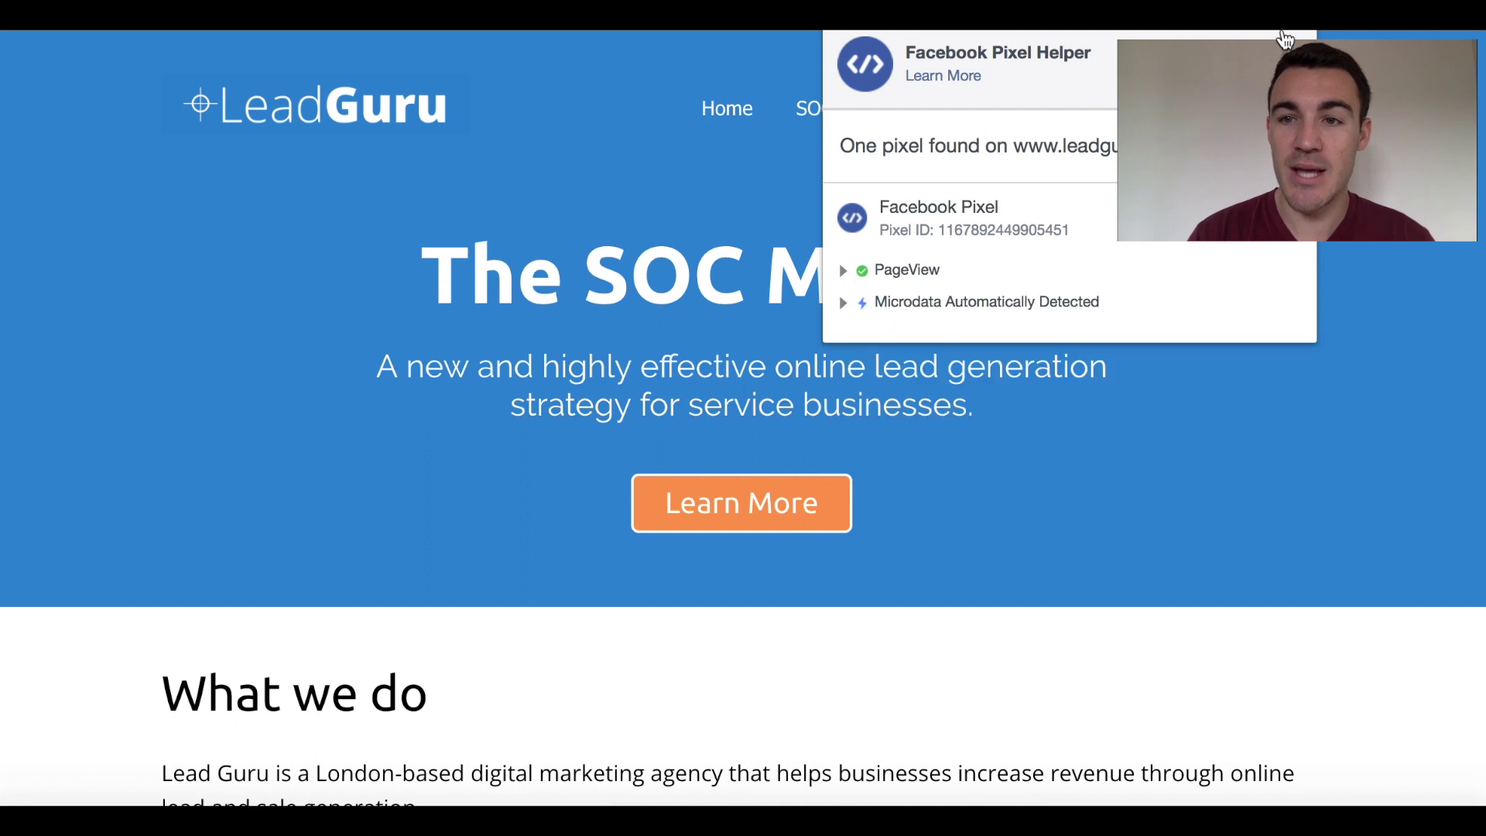
{"action": "key", "text": "Escape"}
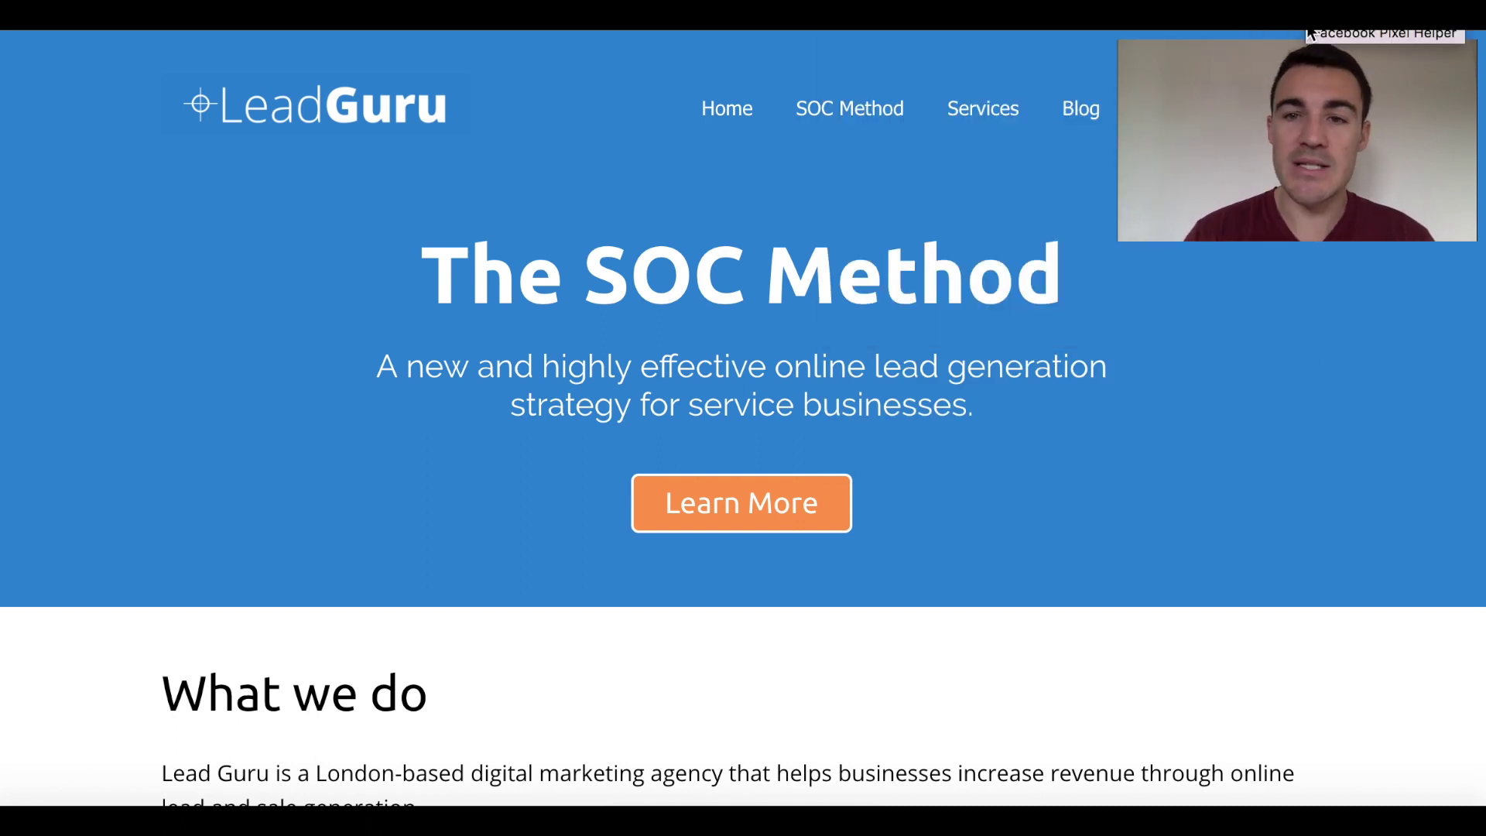
Step: Open the Facebook Ads Relevance Score blog post and confirm the pixel fires there
{"action": "left_click", "coordinate": [1091, 115]}
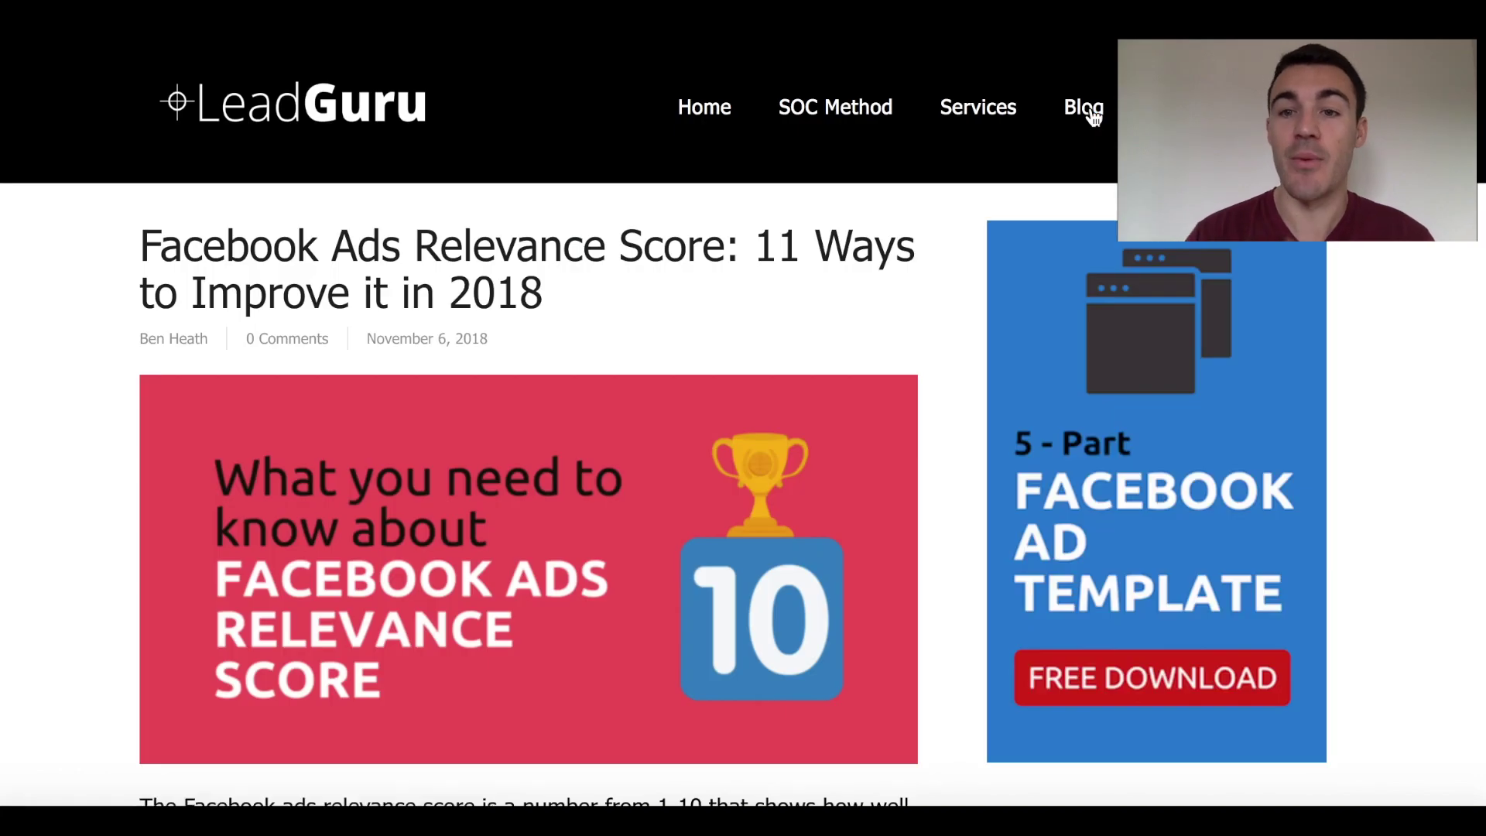
{"action": "left_click", "coordinate": [547, 254]}
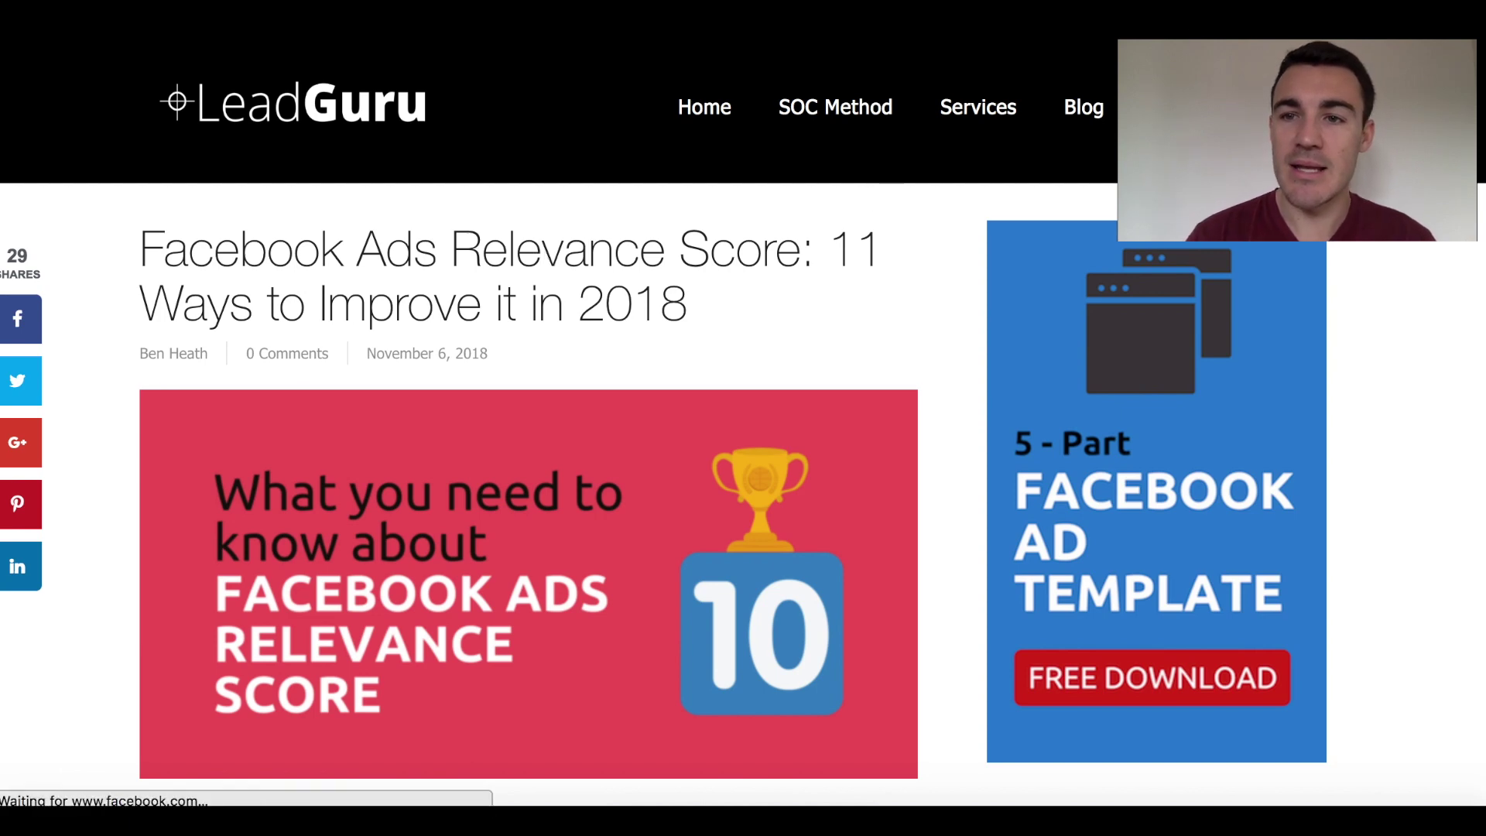
{"action": "left_click", "coordinate": [1304, 8]}
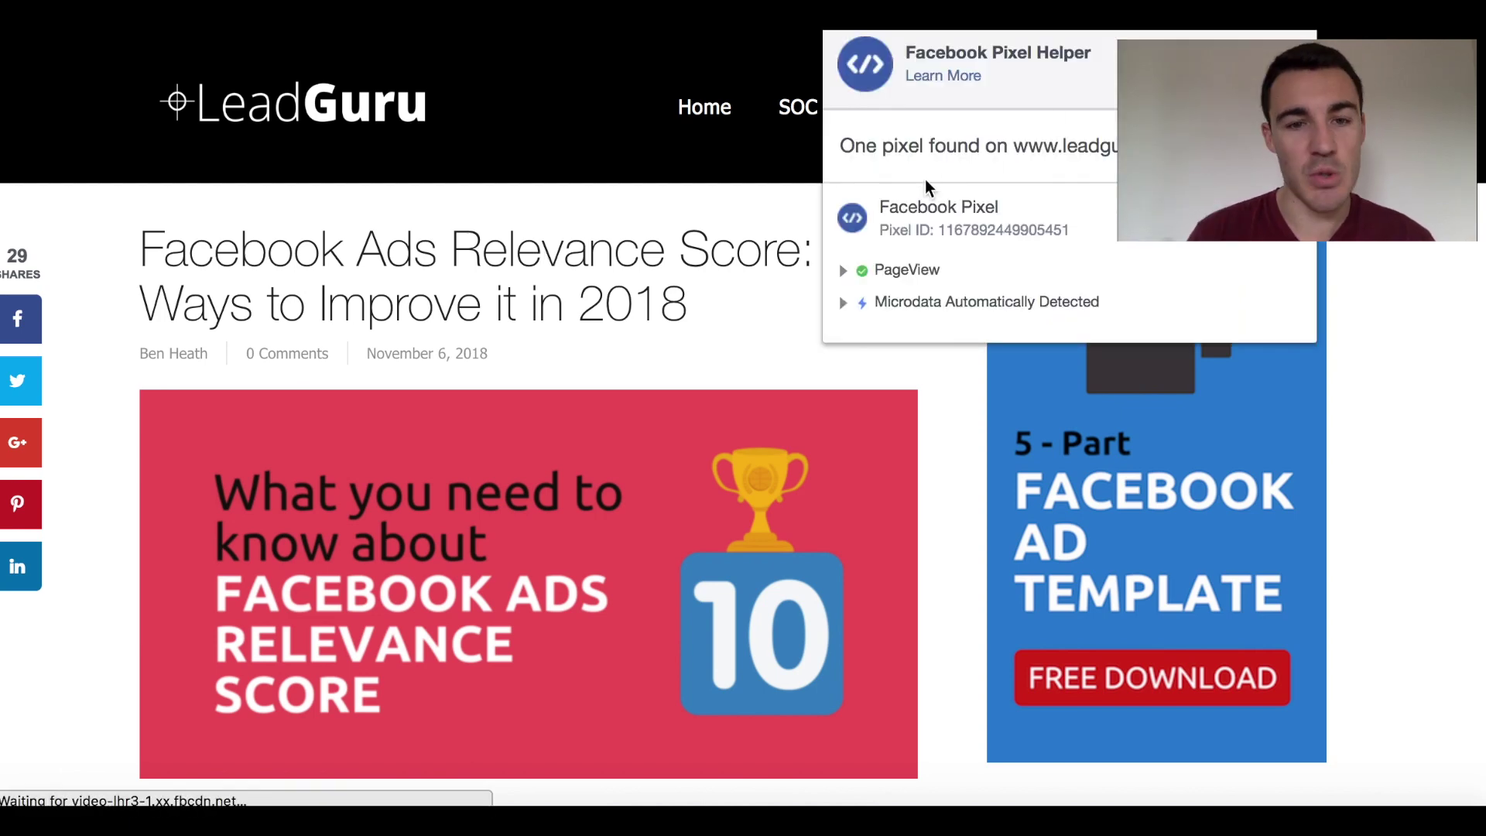
{"action": "left_click", "coordinate": [690, 215]}
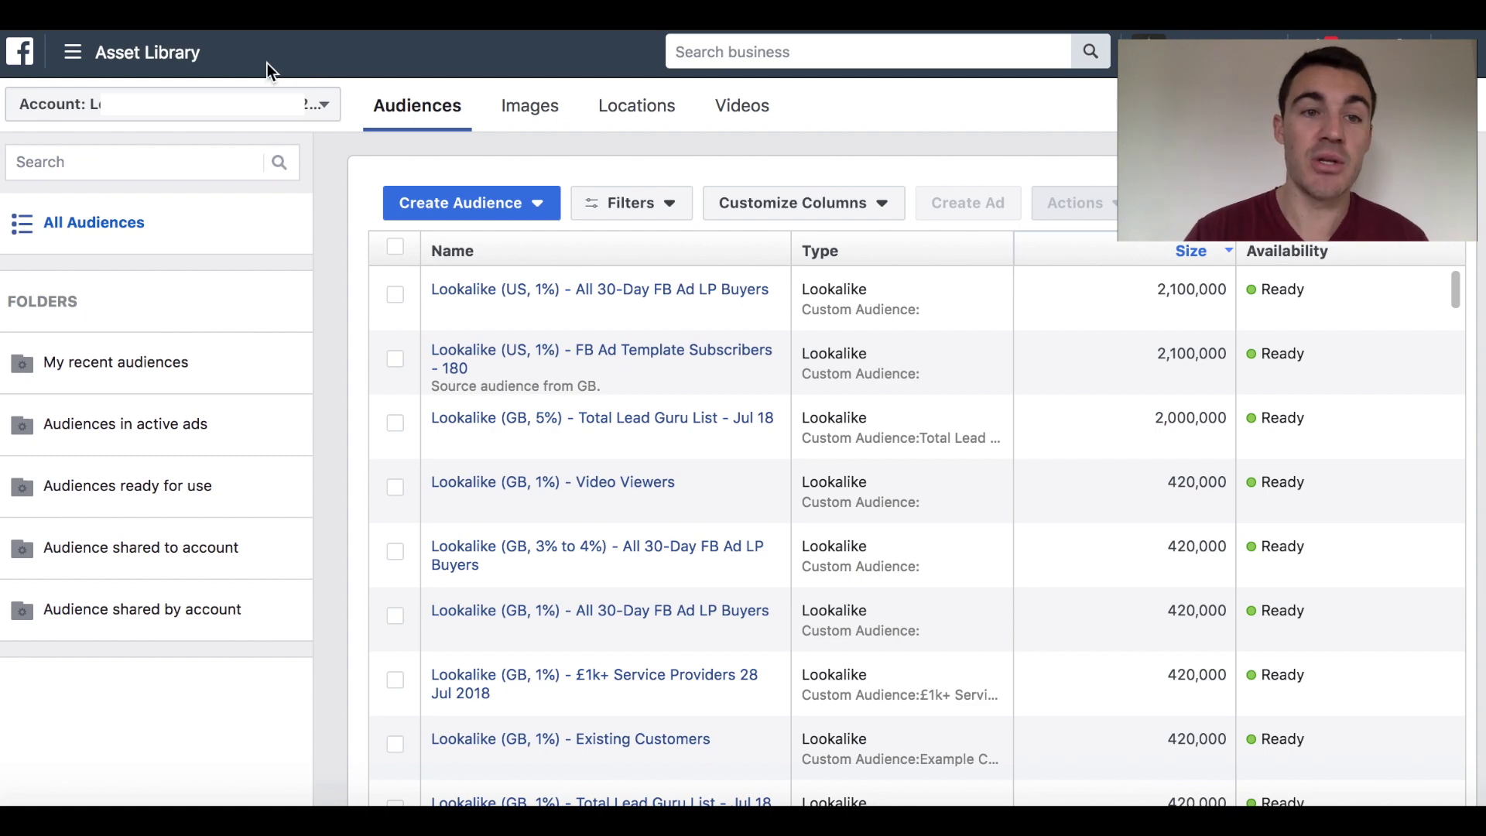
Step: Browse the All Tools navigation menu, then close it to return to Audiences
{"action": "left_click", "coordinate": [93, 53]}
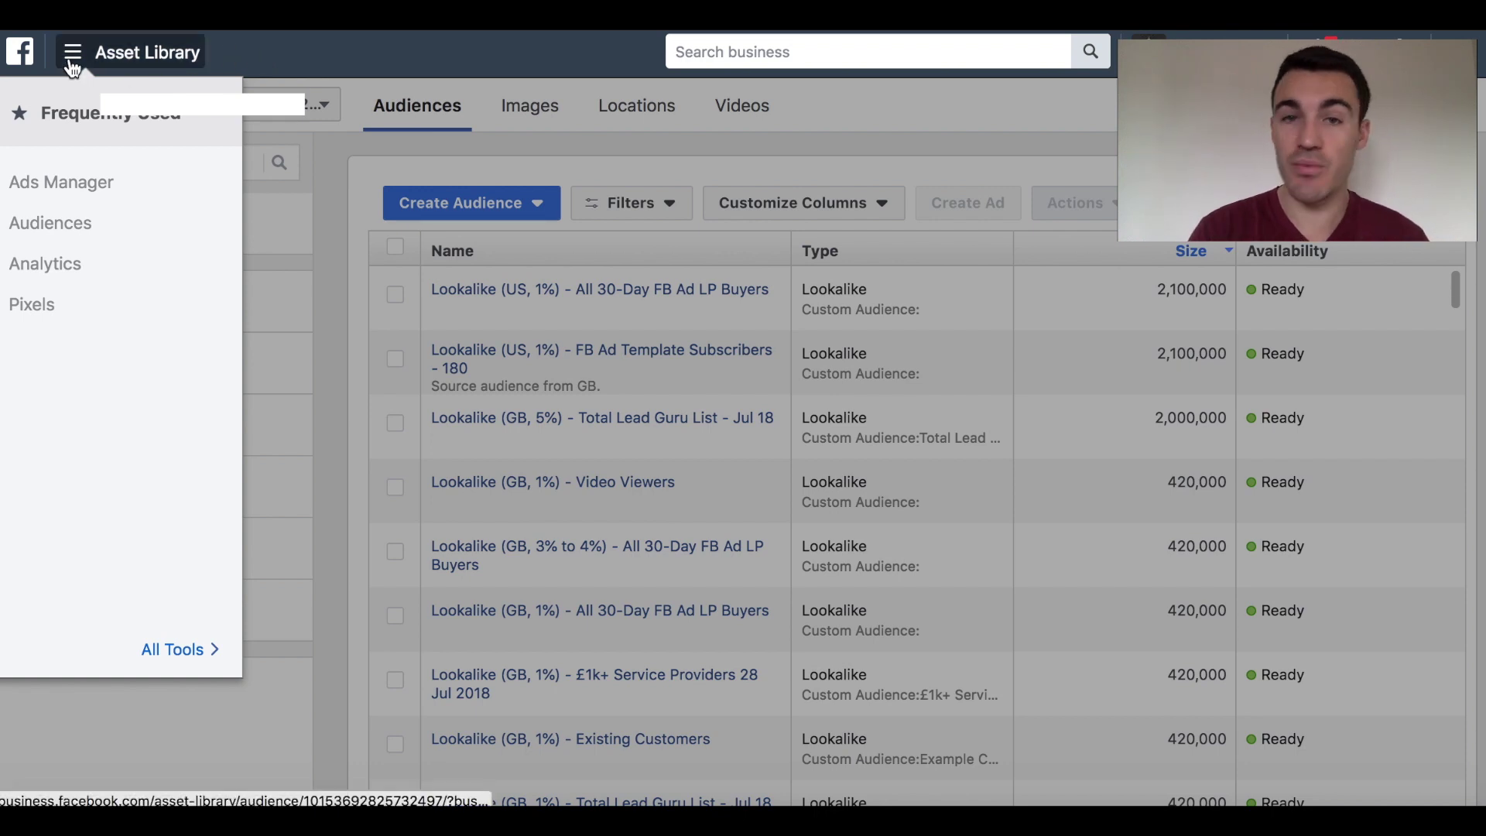
{"action": "left_click", "coordinate": [182, 656]}
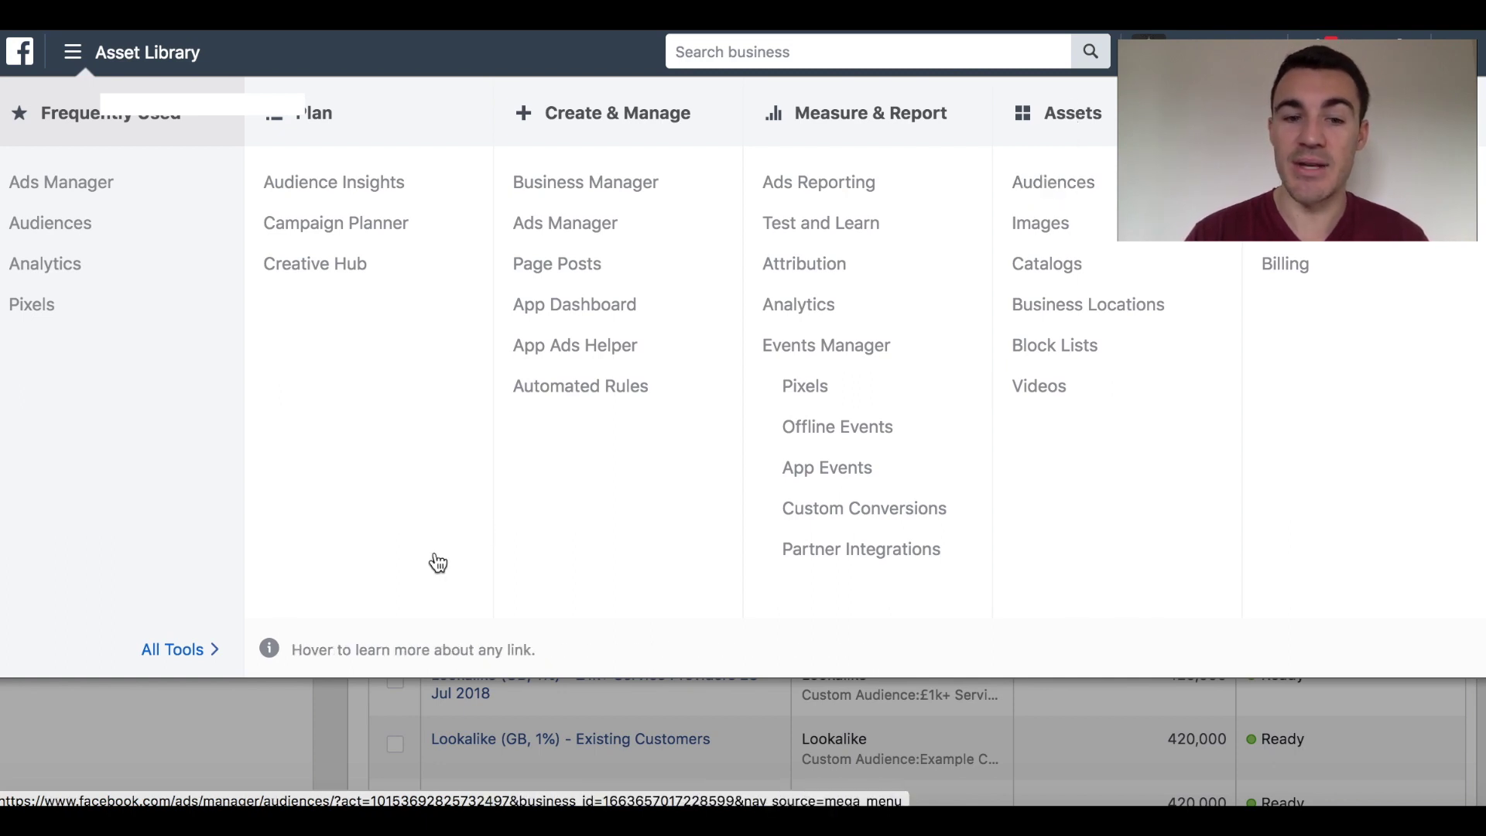
{"action": "left_click", "coordinate": [258, 736]}
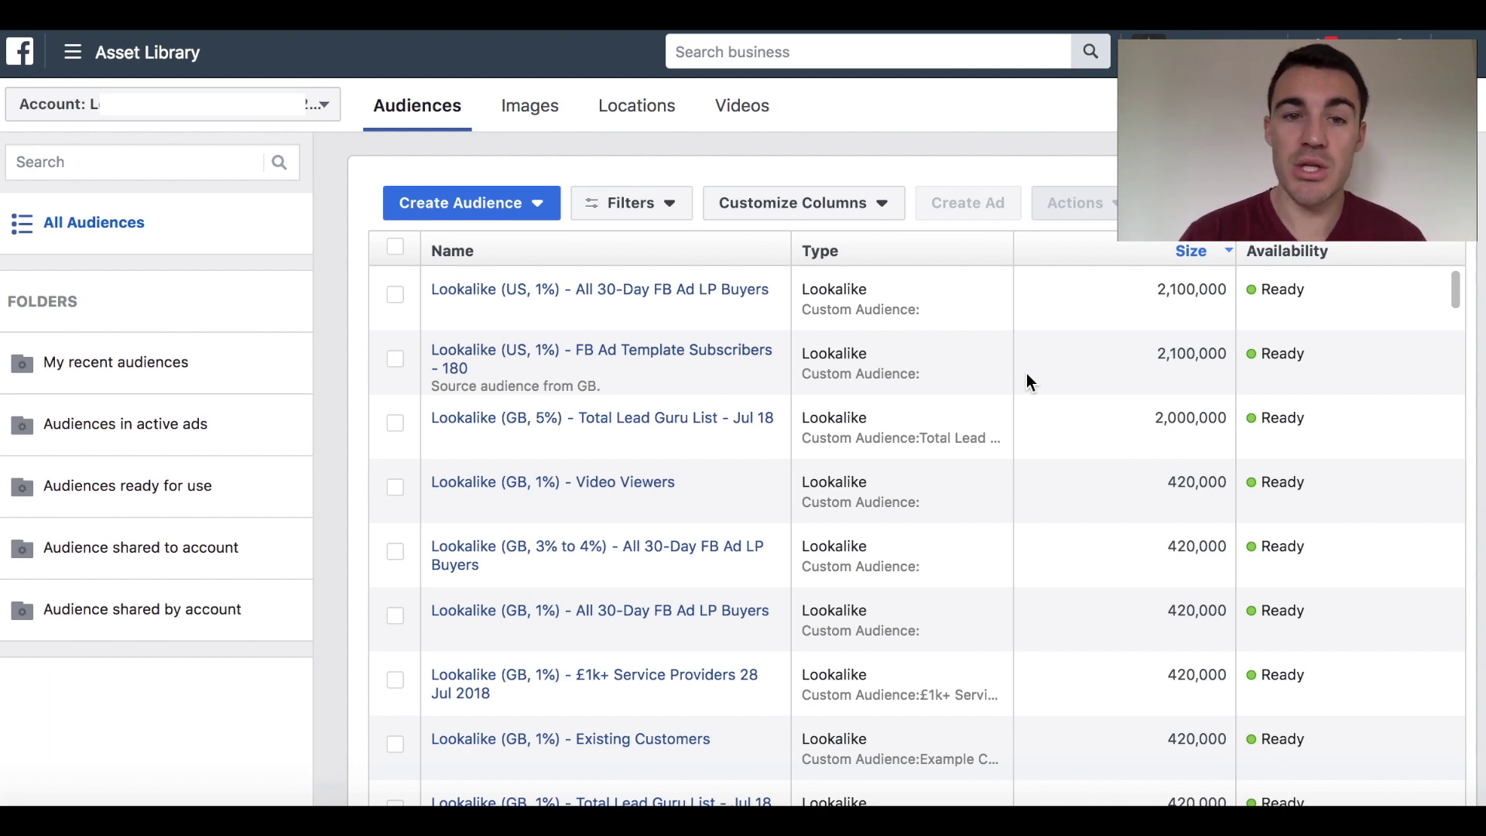
Step: Start a new Custom Audience and pick Website Traffic as its source
{"action": "left_click", "coordinate": [547, 204]}
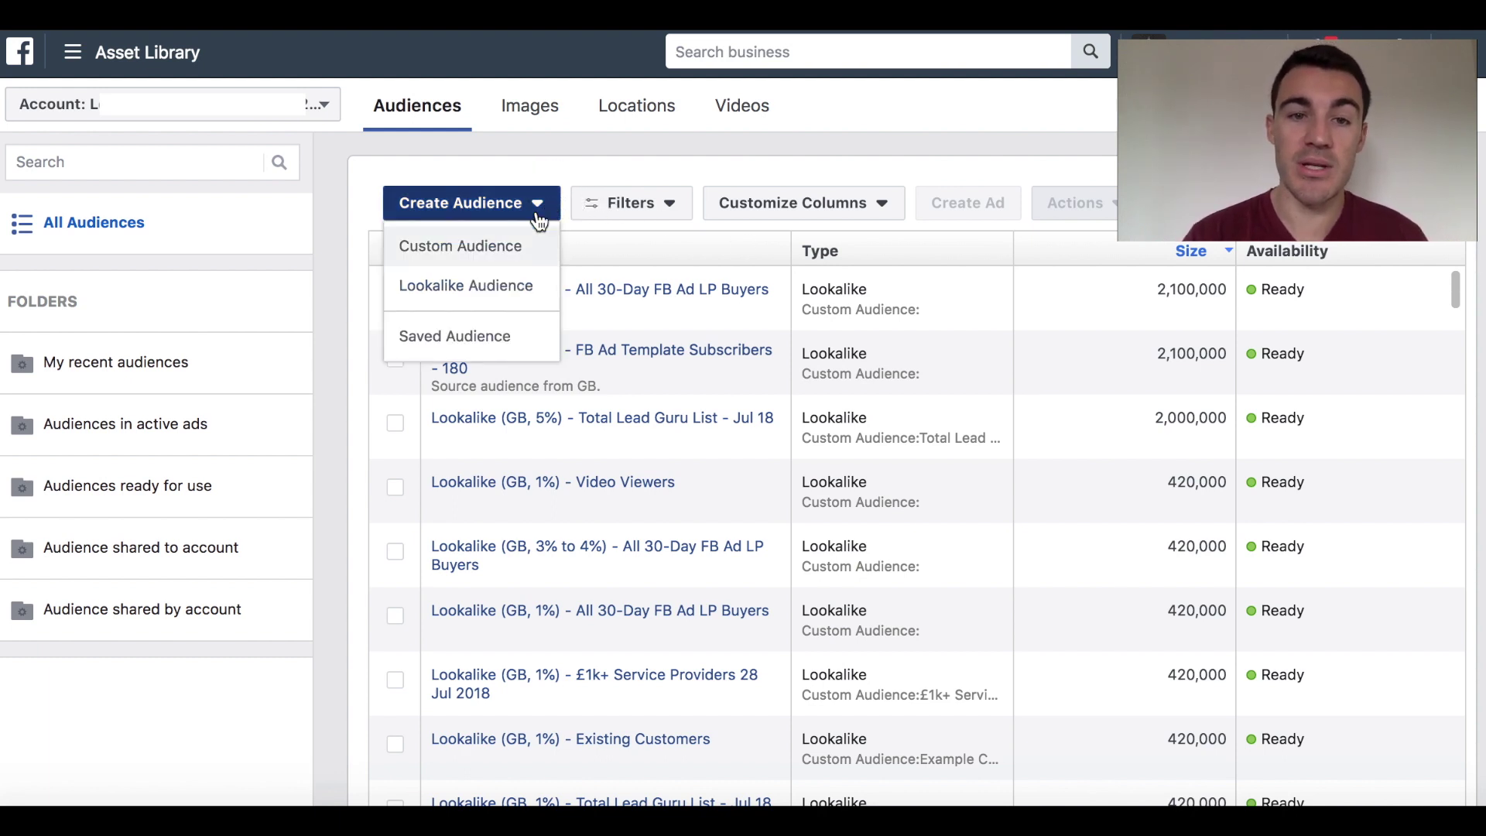
{"action": "left_click", "coordinate": [715, 149]}
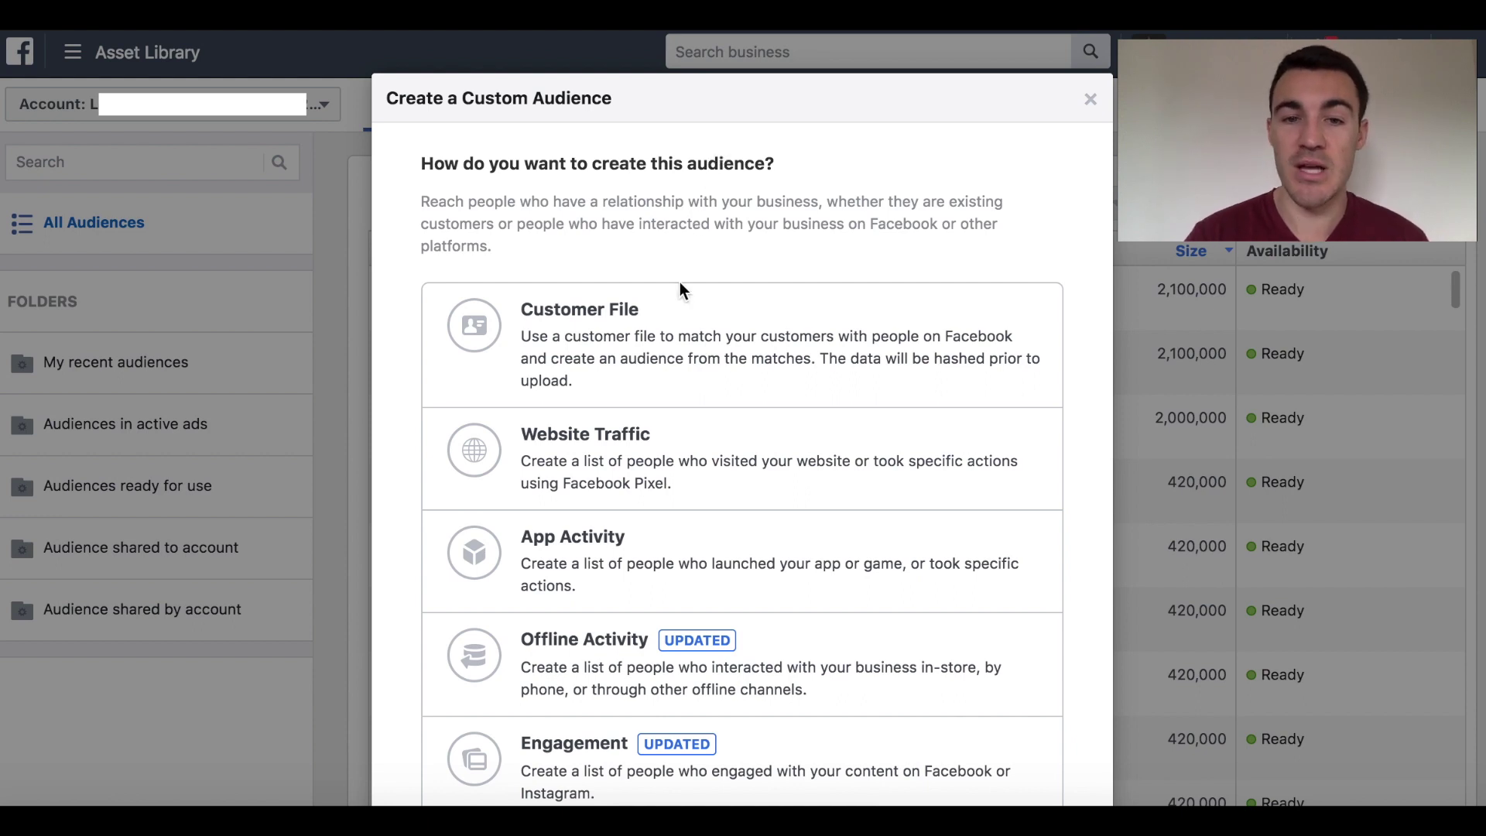
{"action": "scroll", "coordinate": [1018, 387], "scroll_direction": "down", "scroll_amount": 5}
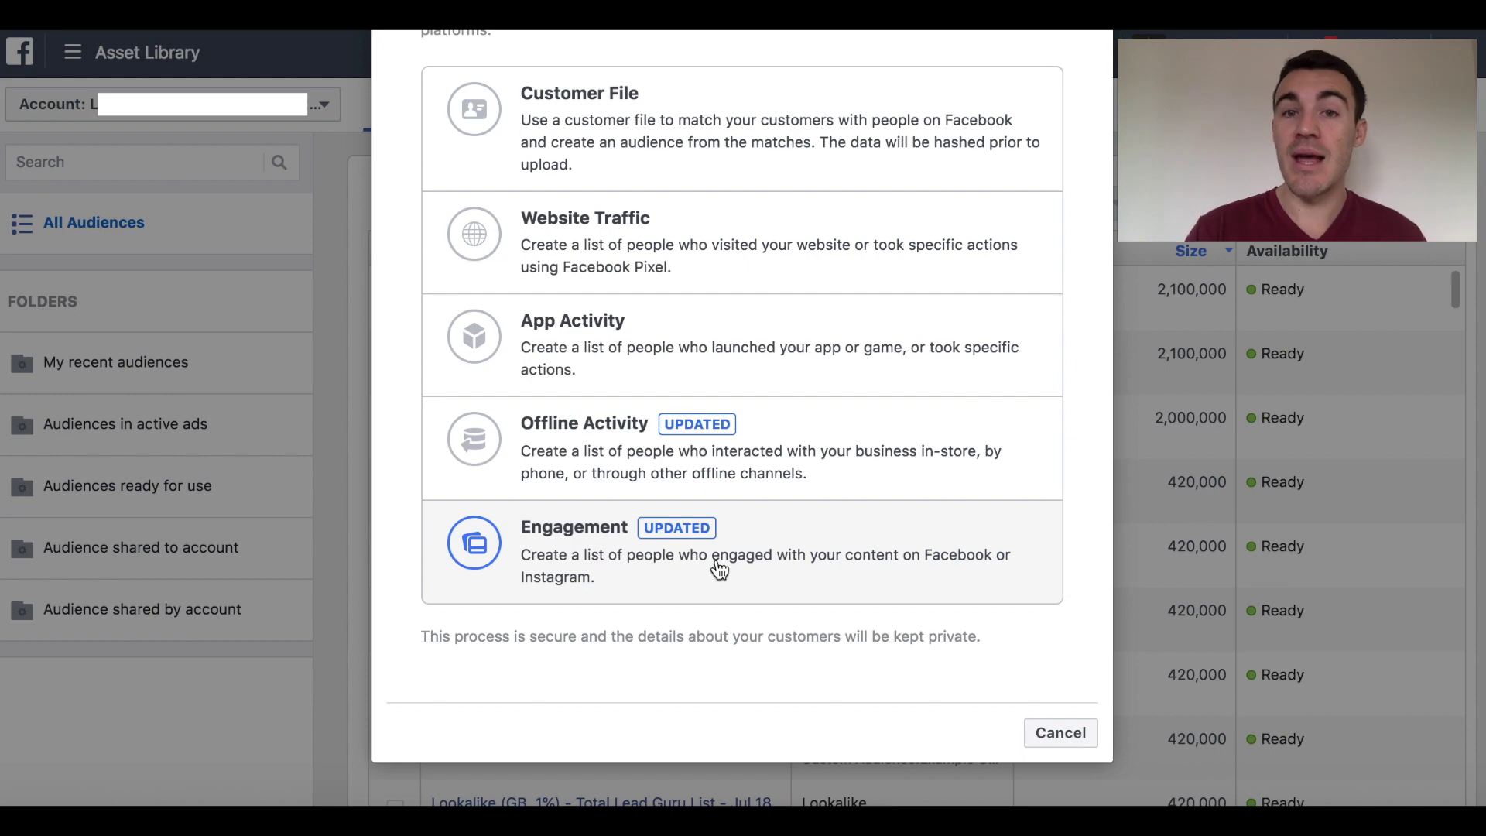
{"action": "left_click", "coordinate": [645, 268]}
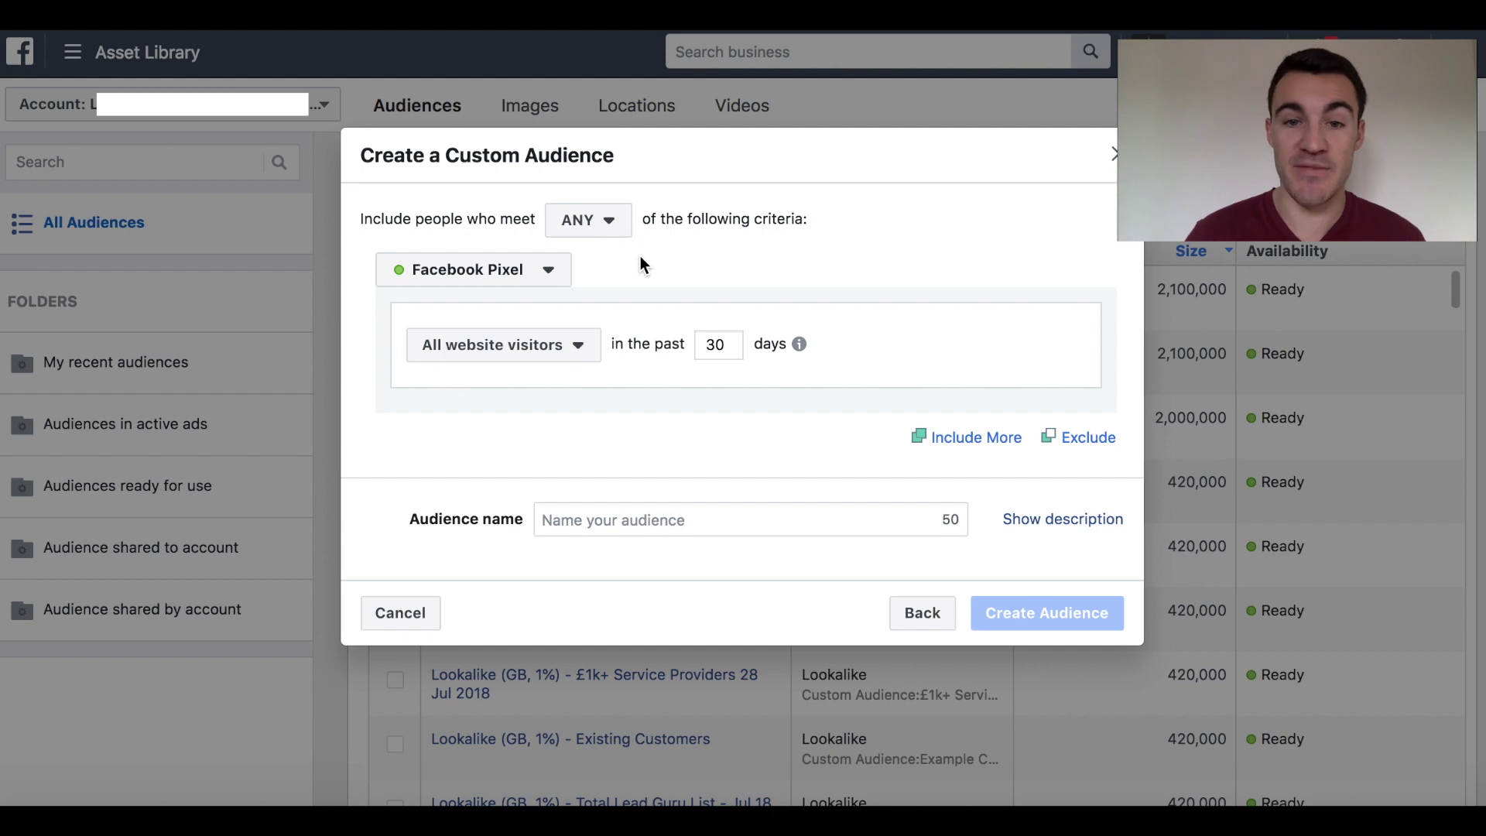
Step: Open the visitor criteria list for the website-traffic audience
{"action": "left_click", "coordinate": [653, 333]}
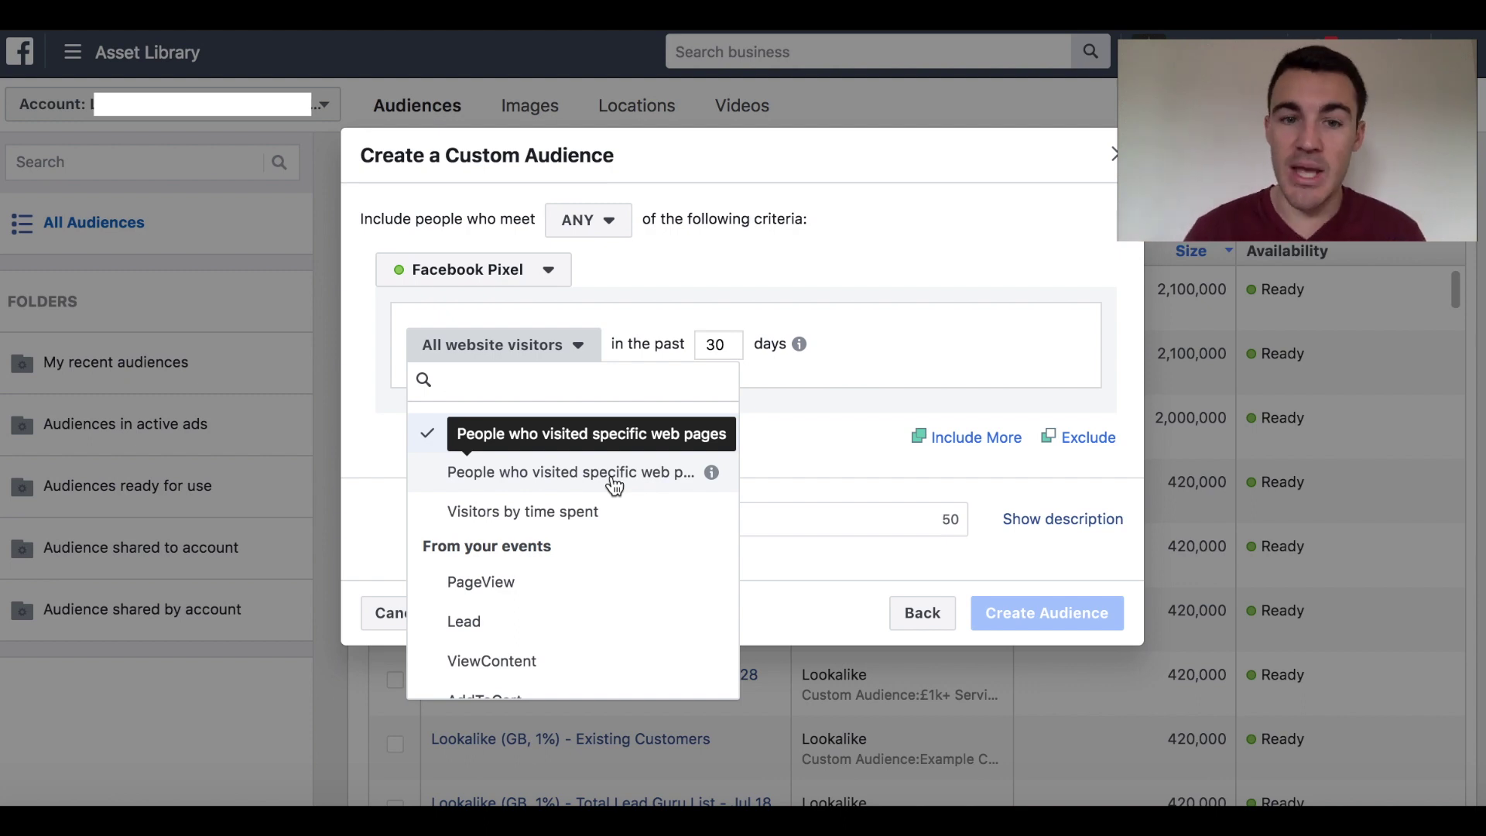
Step: Try the visitors-by-time-spent rule with Top 25%, then close the criteria lists
{"action": "left_click", "coordinate": [585, 518]}
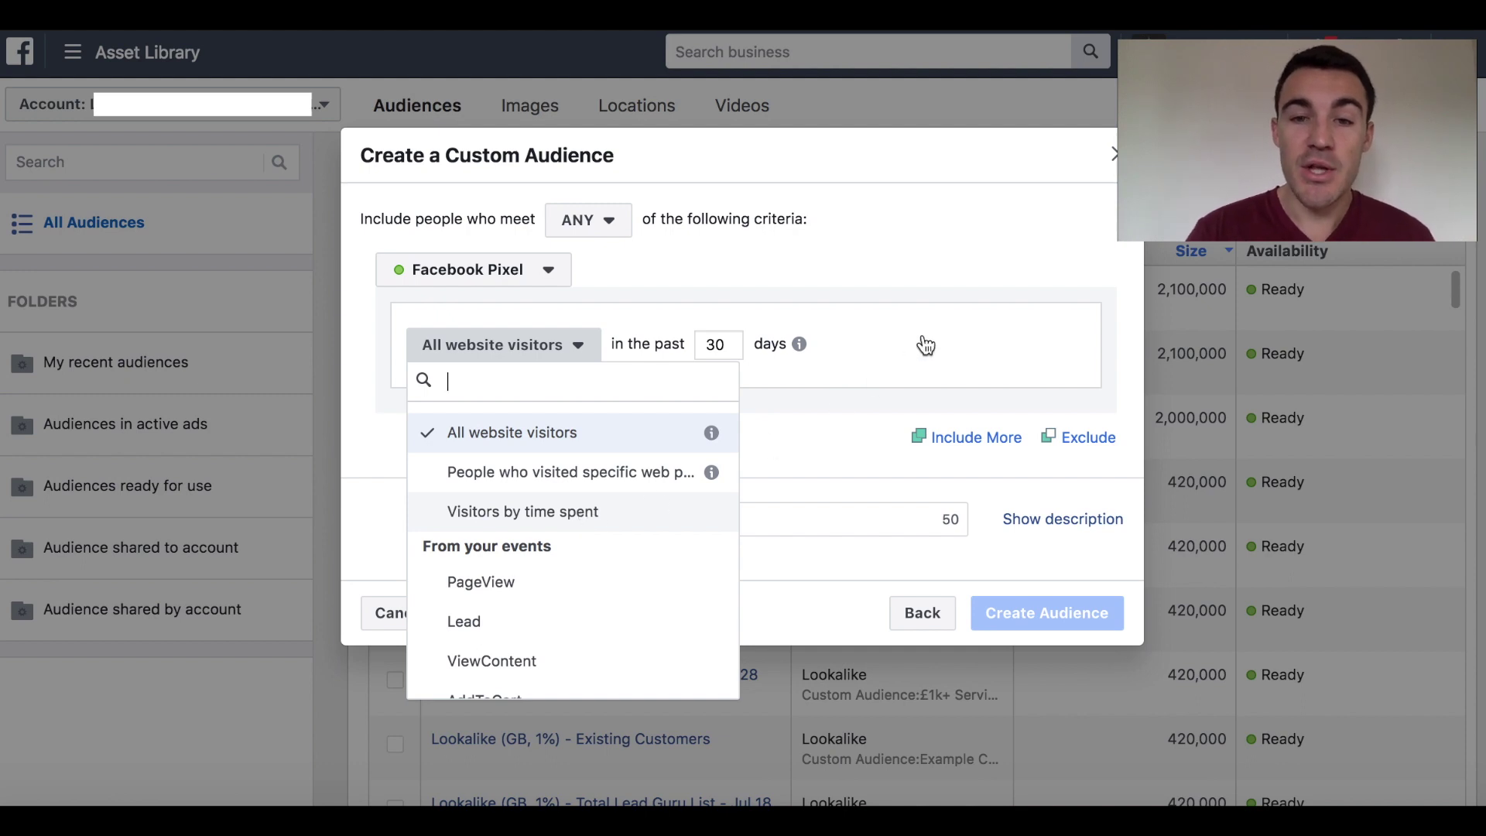
{"action": "left_click", "coordinate": [728, 341]}
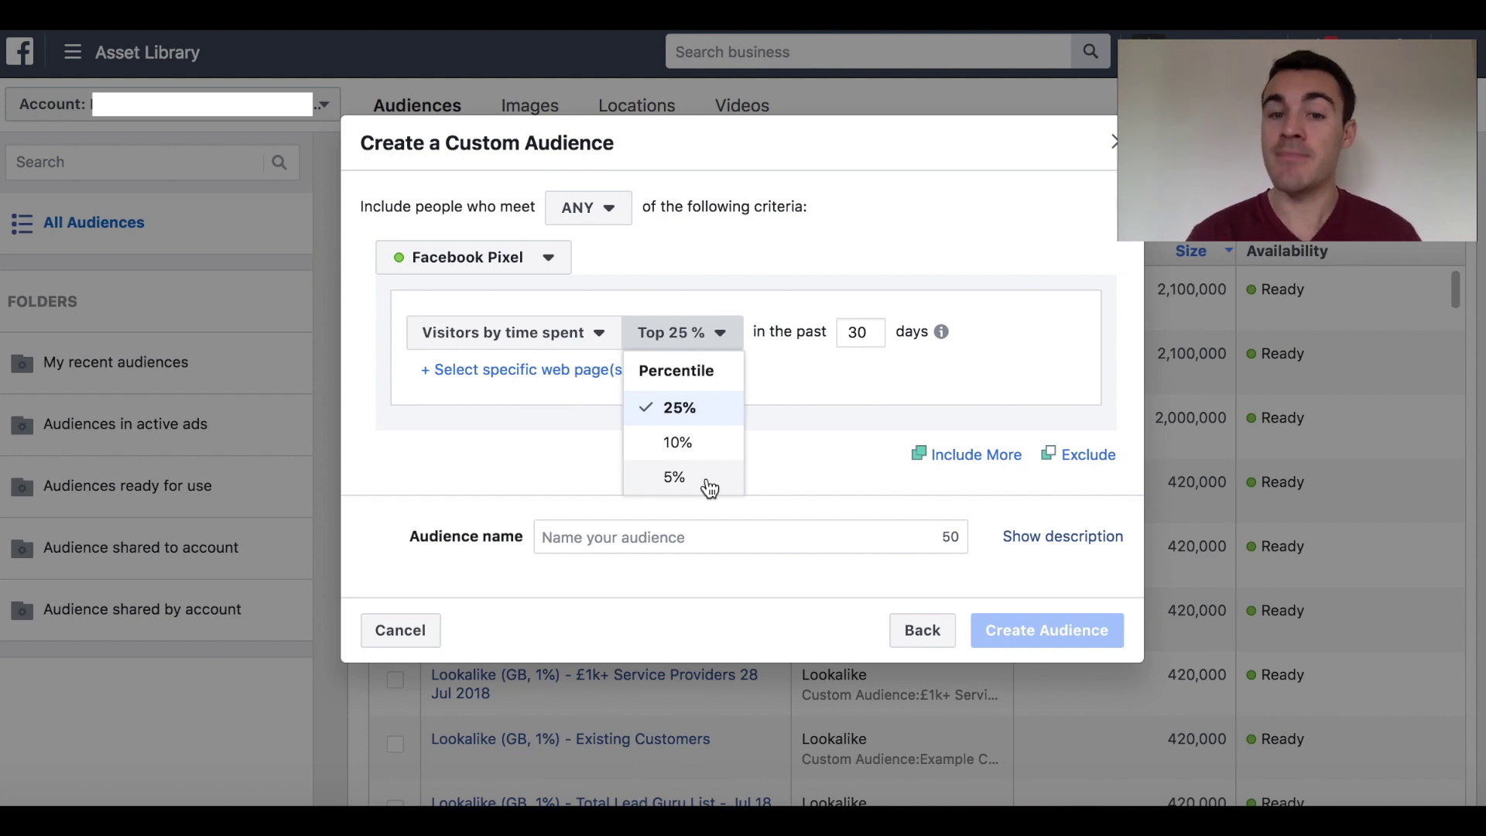
{"action": "left_click", "coordinate": [595, 332]}
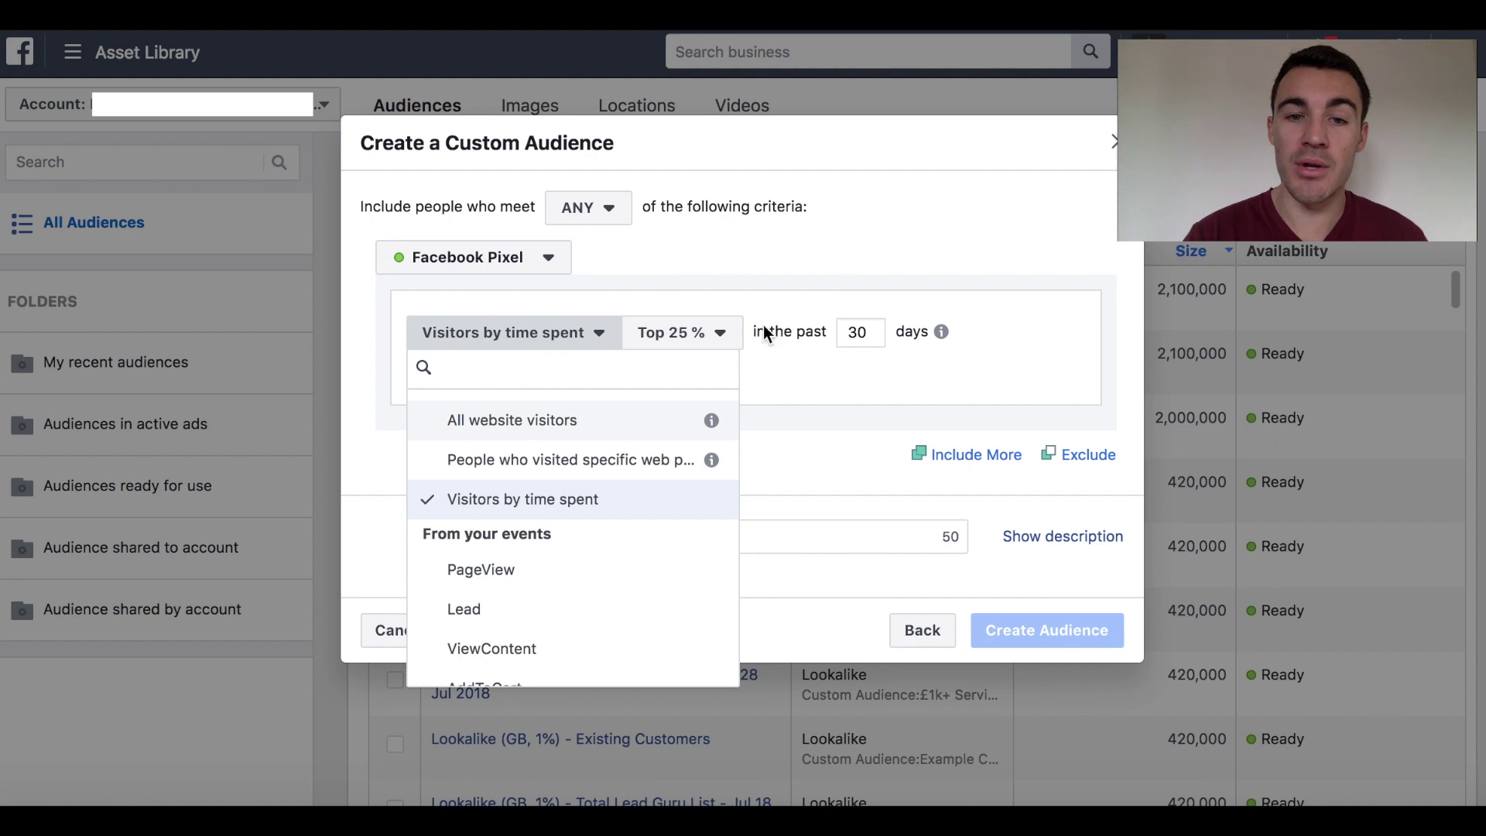
{"action": "scroll", "coordinate": [621, 526], "scroll_direction": "down", "scroll_amount": 1}
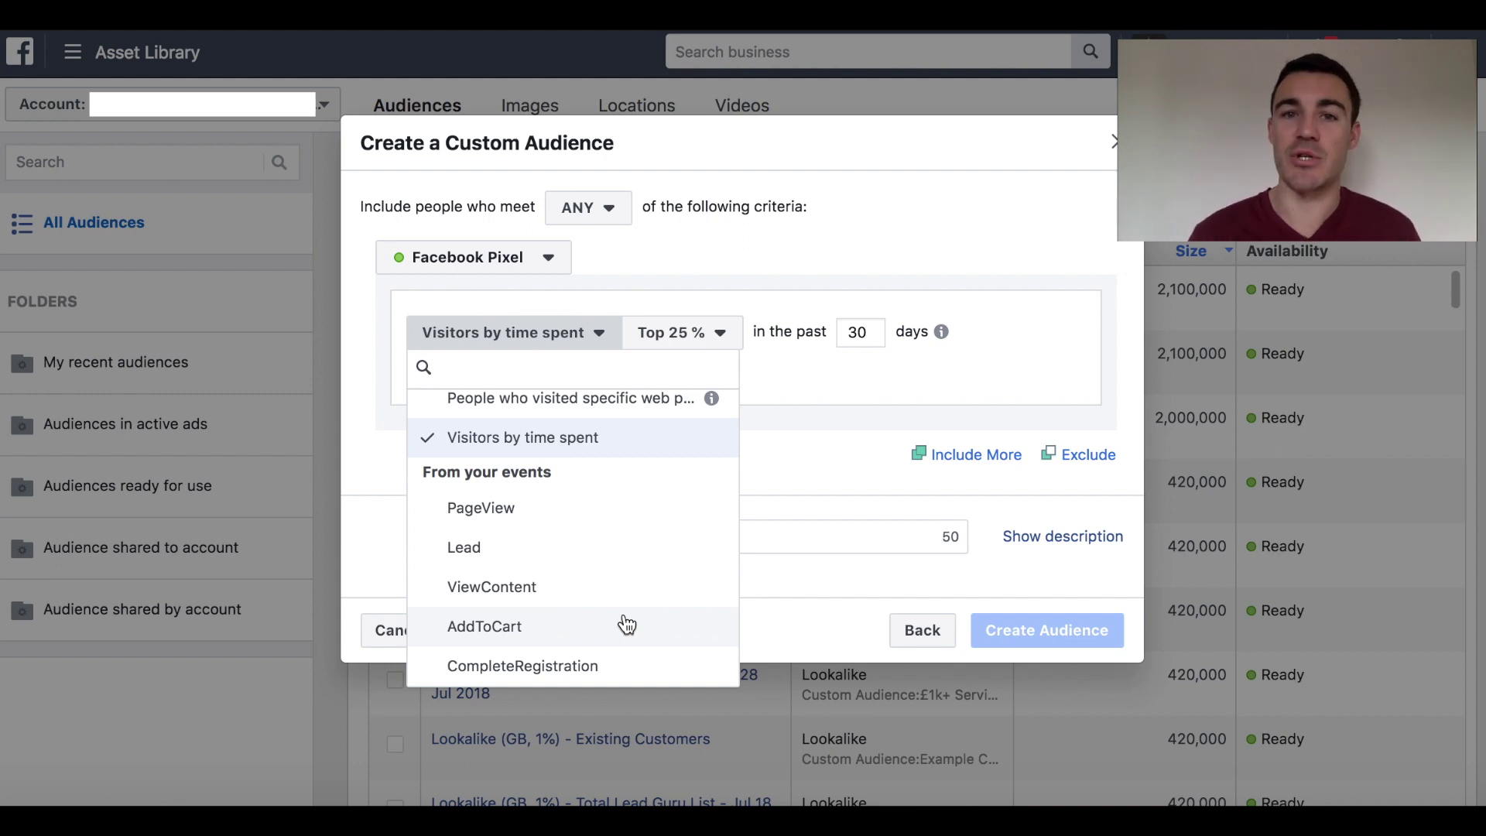
{"action": "left_click", "coordinate": [789, 446]}
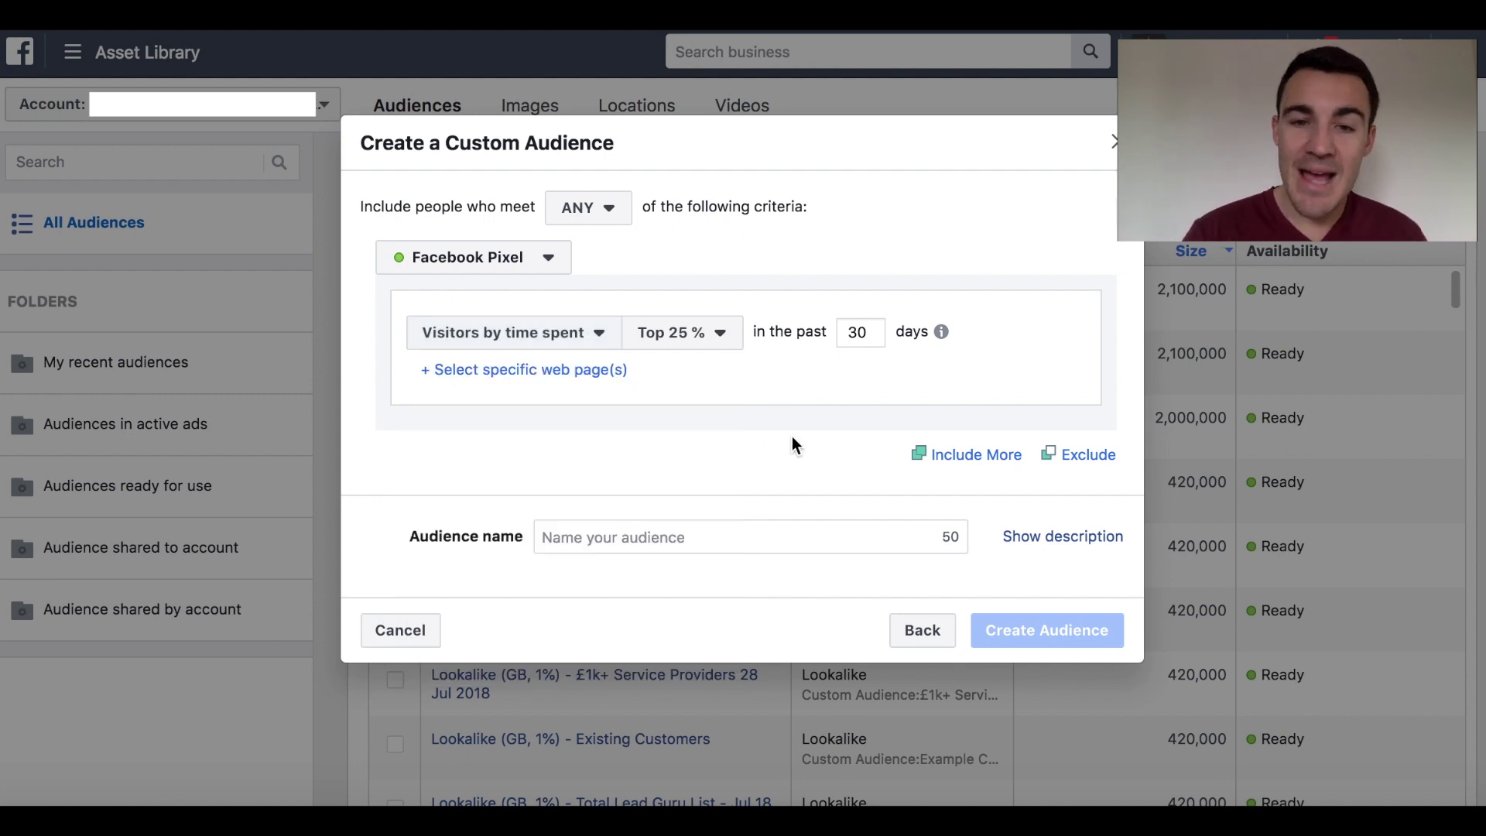
{"action": "left_click", "coordinate": [600, 334]}
Step: Switch the rule back to All website visitors and set the lookback to 30 days
{"action": "left_click", "coordinate": [539, 424]}
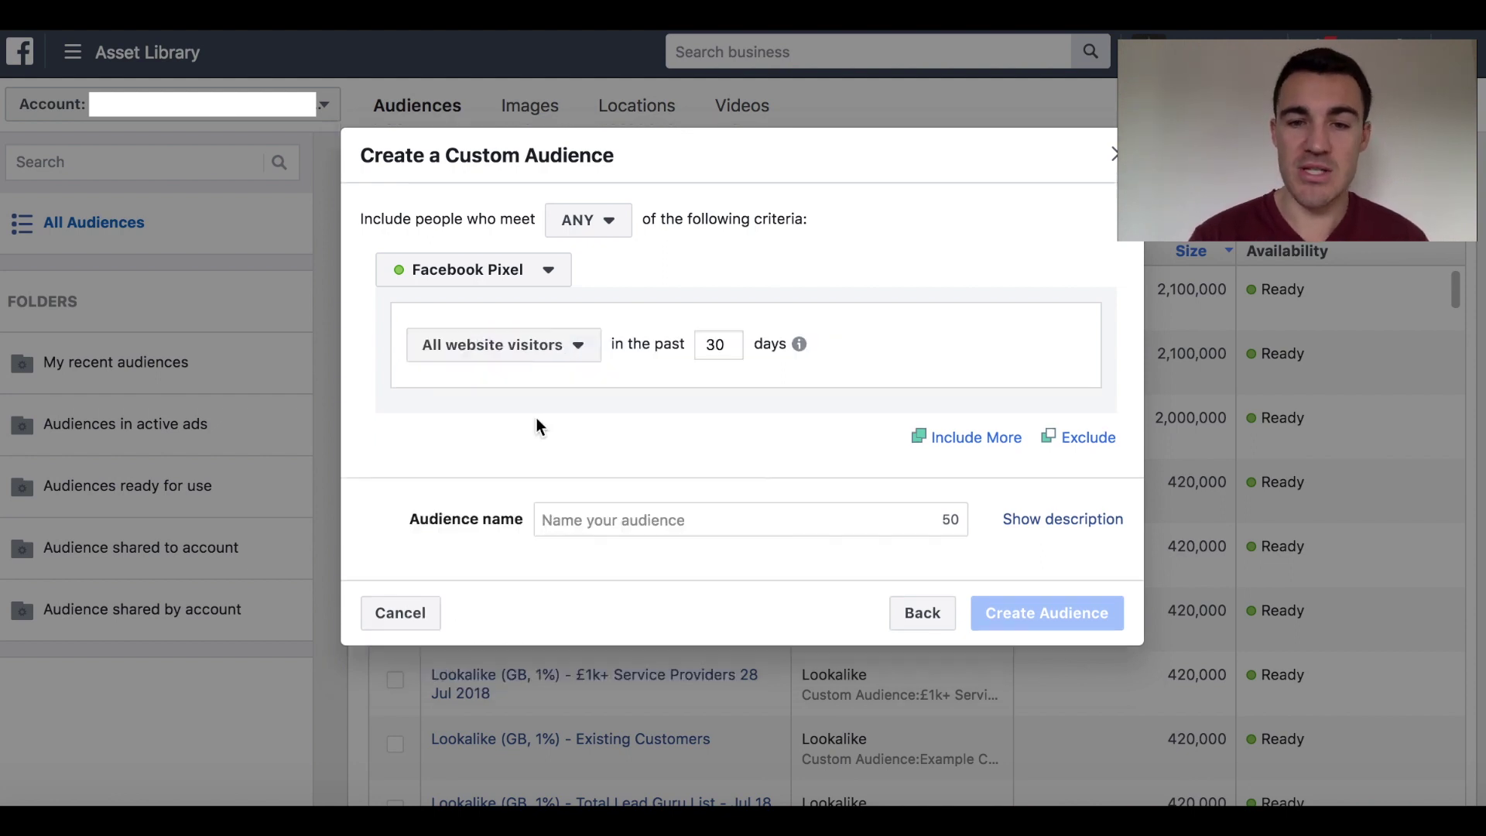
{"action": "left_click", "coordinate": [723, 349]}
{"action": "key", "text": "BackSpace"}
{"action": "key", "text": "BackSpace"}
{"action": "type", "text": "7"}
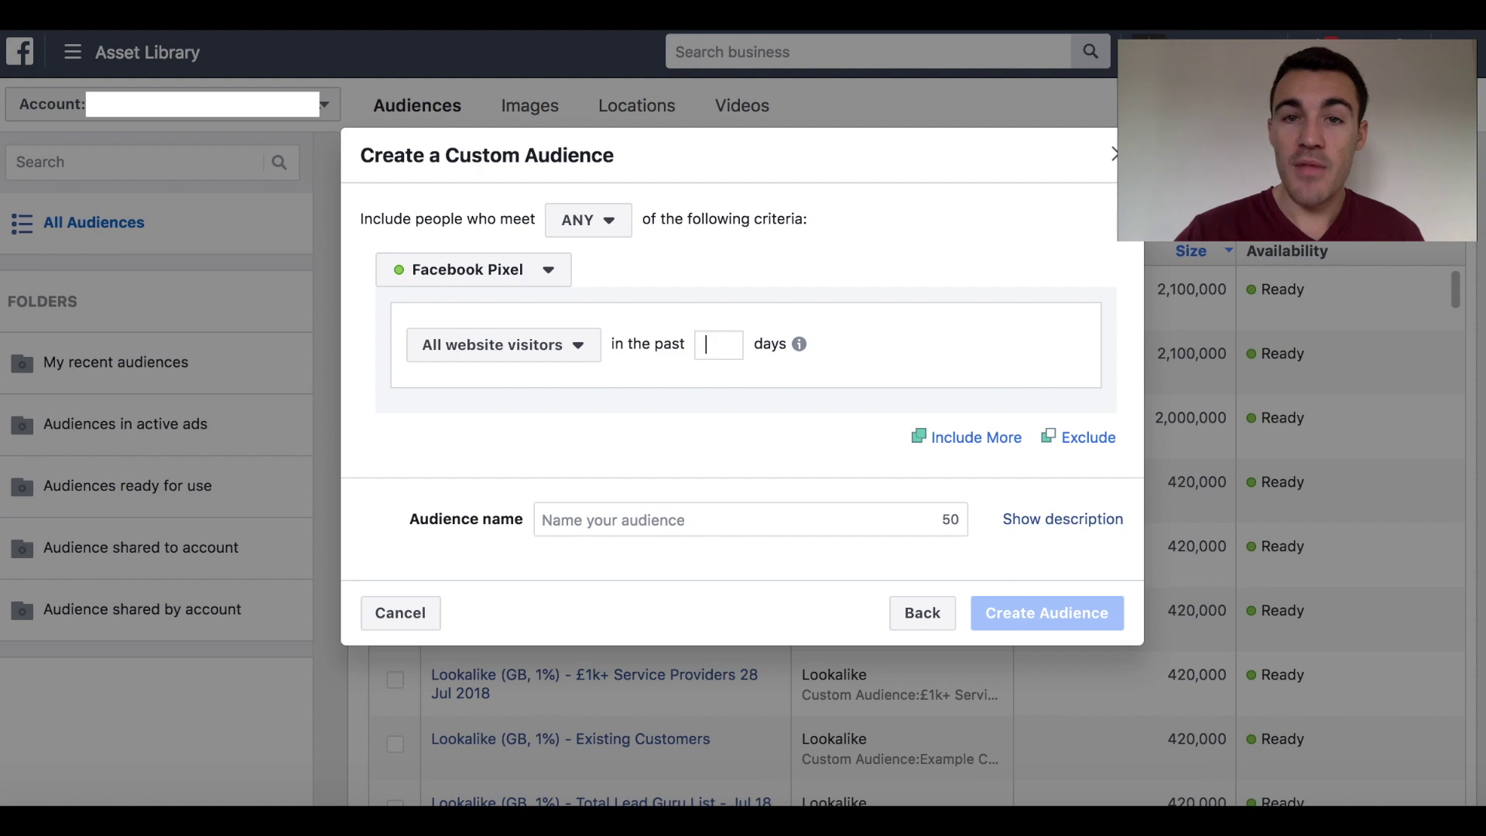
{"action": "type", "text": "180"}
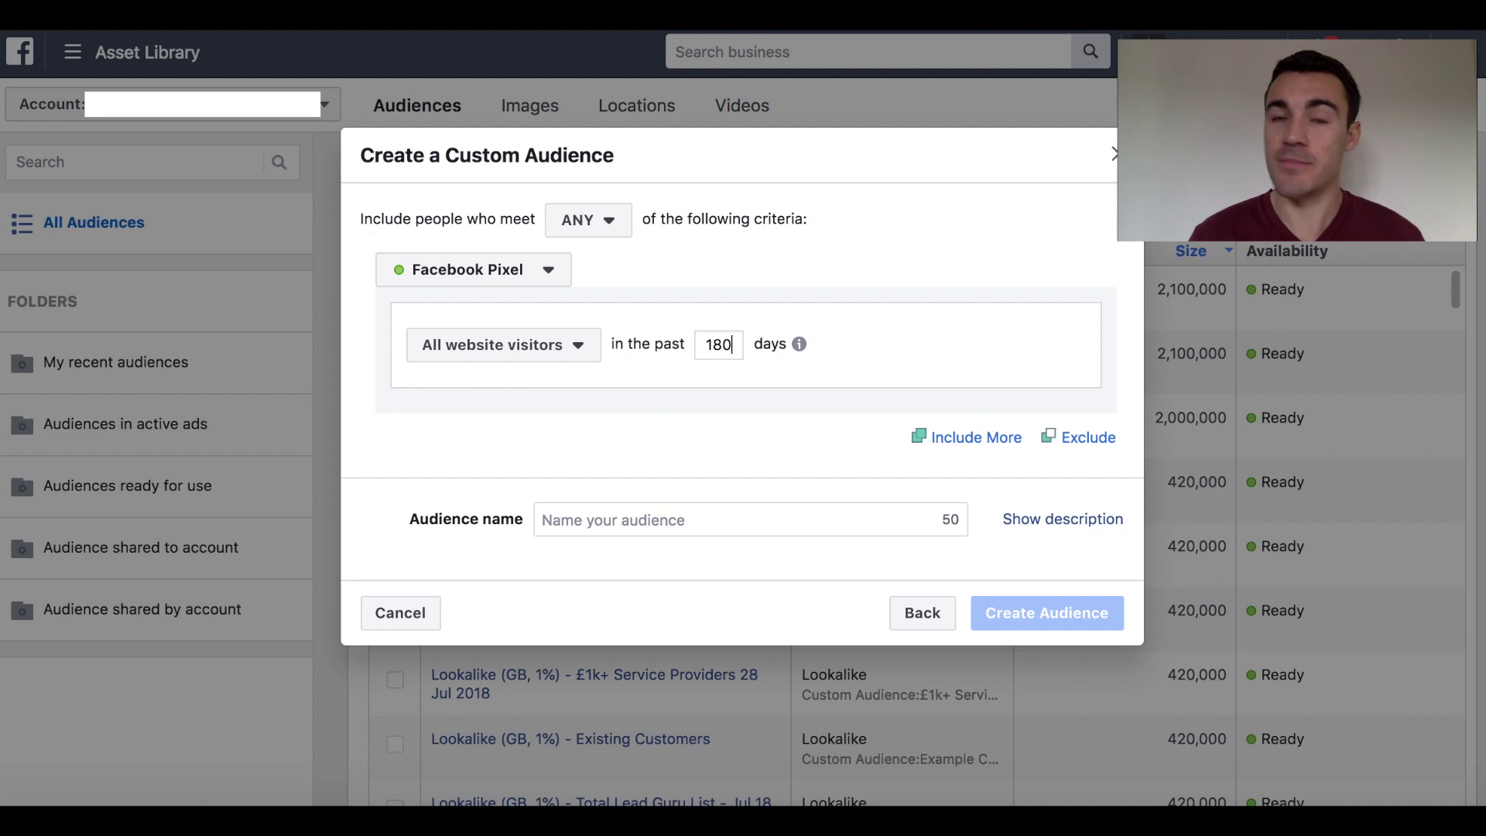
{"action": "key", "text": "BackSpace"}
{"action": "key", "text": "BackSpace"}
{"action": "key", "text": "BackSpace"}
{"action": "type", "text": "30"}
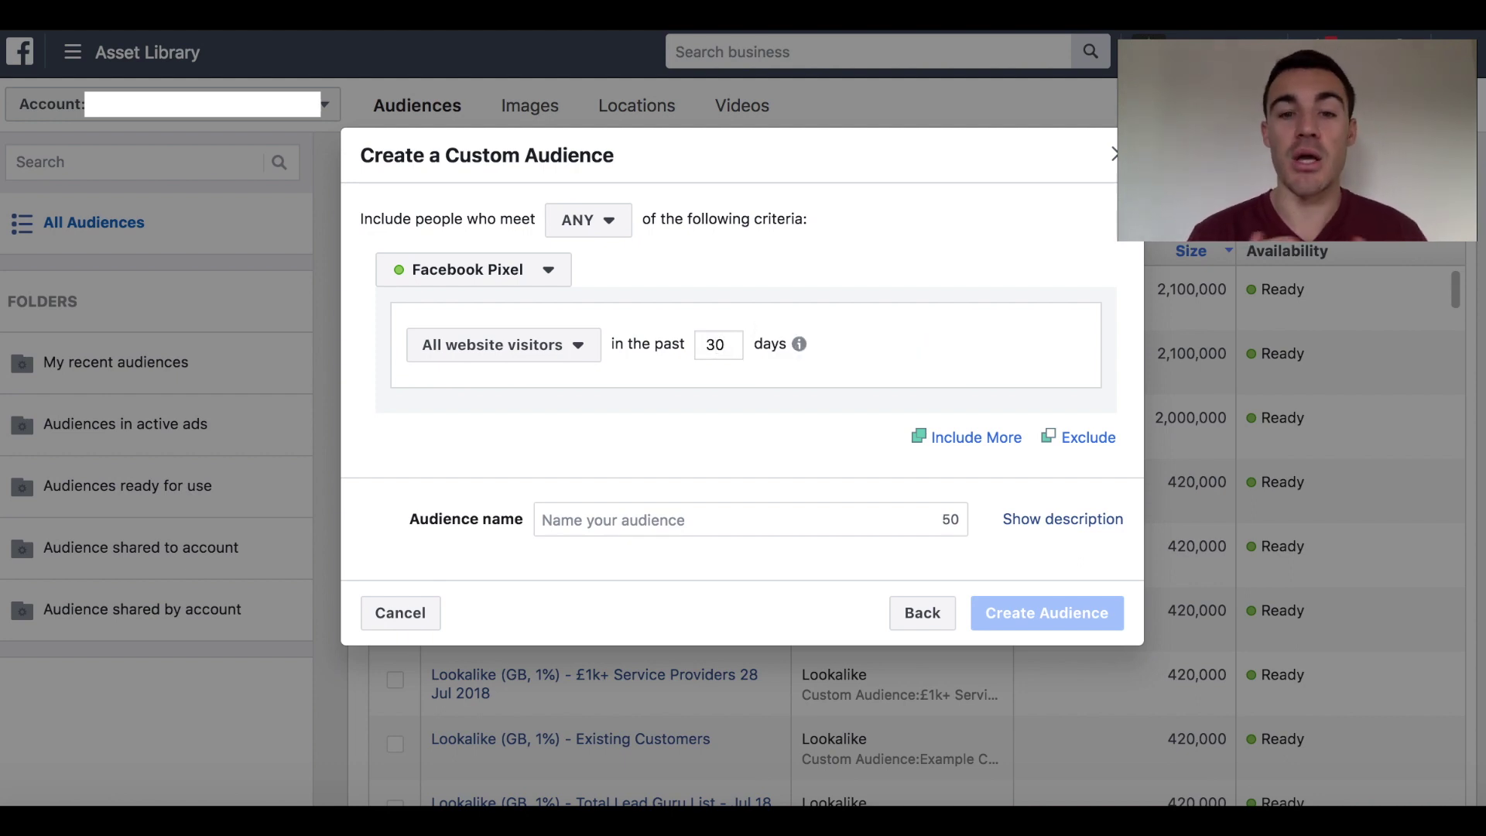
{"action": "left_click", "coordinate": [583, 524]}
Step: Name the audience 'Example - All Website Visitors - 30', create it, and dismiss the confirmation
{"action": "type", "text": "Example "}
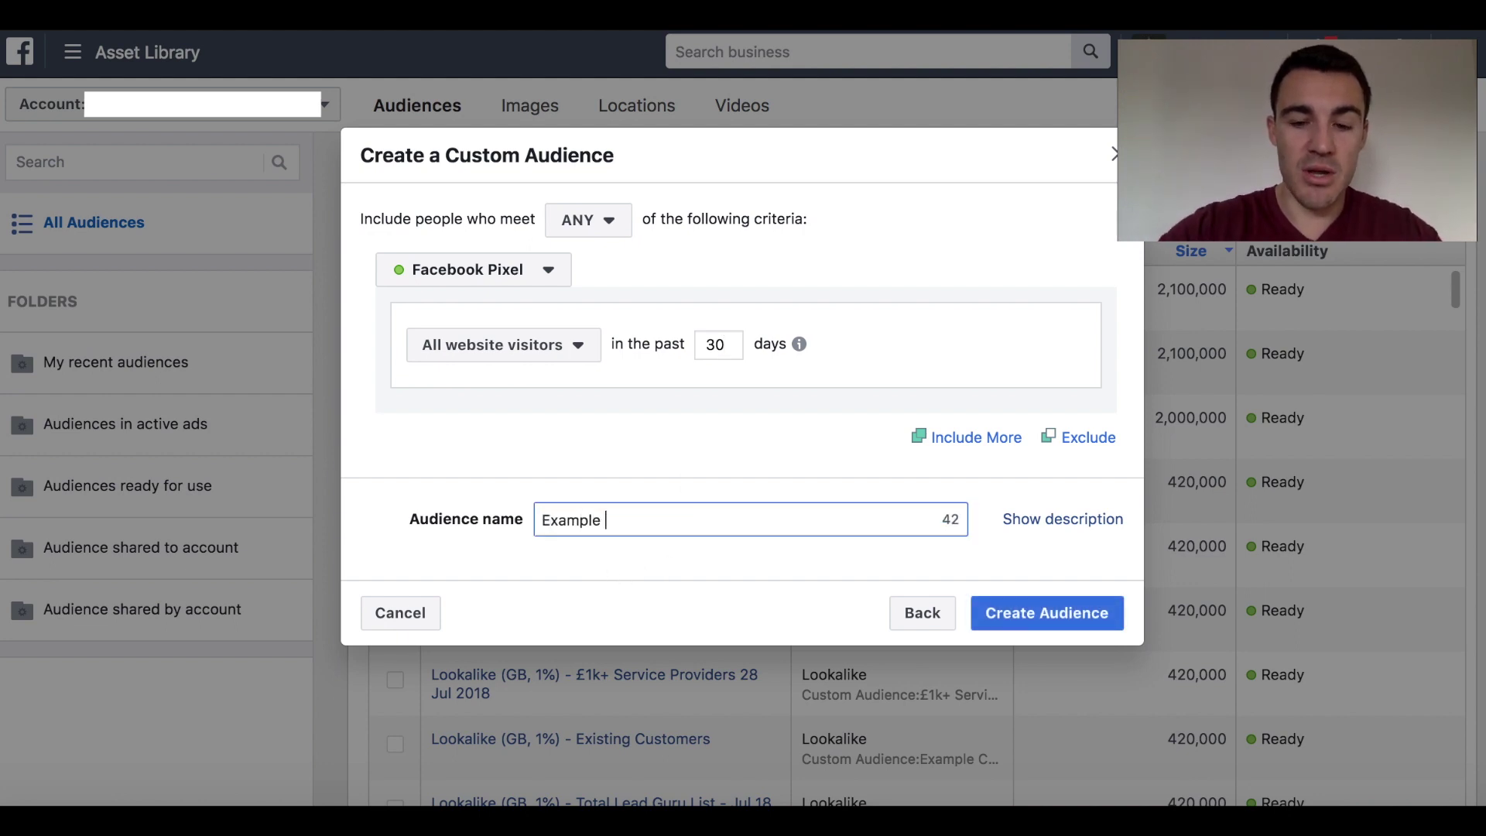
{"action": "type", "text": "- All Webs"}
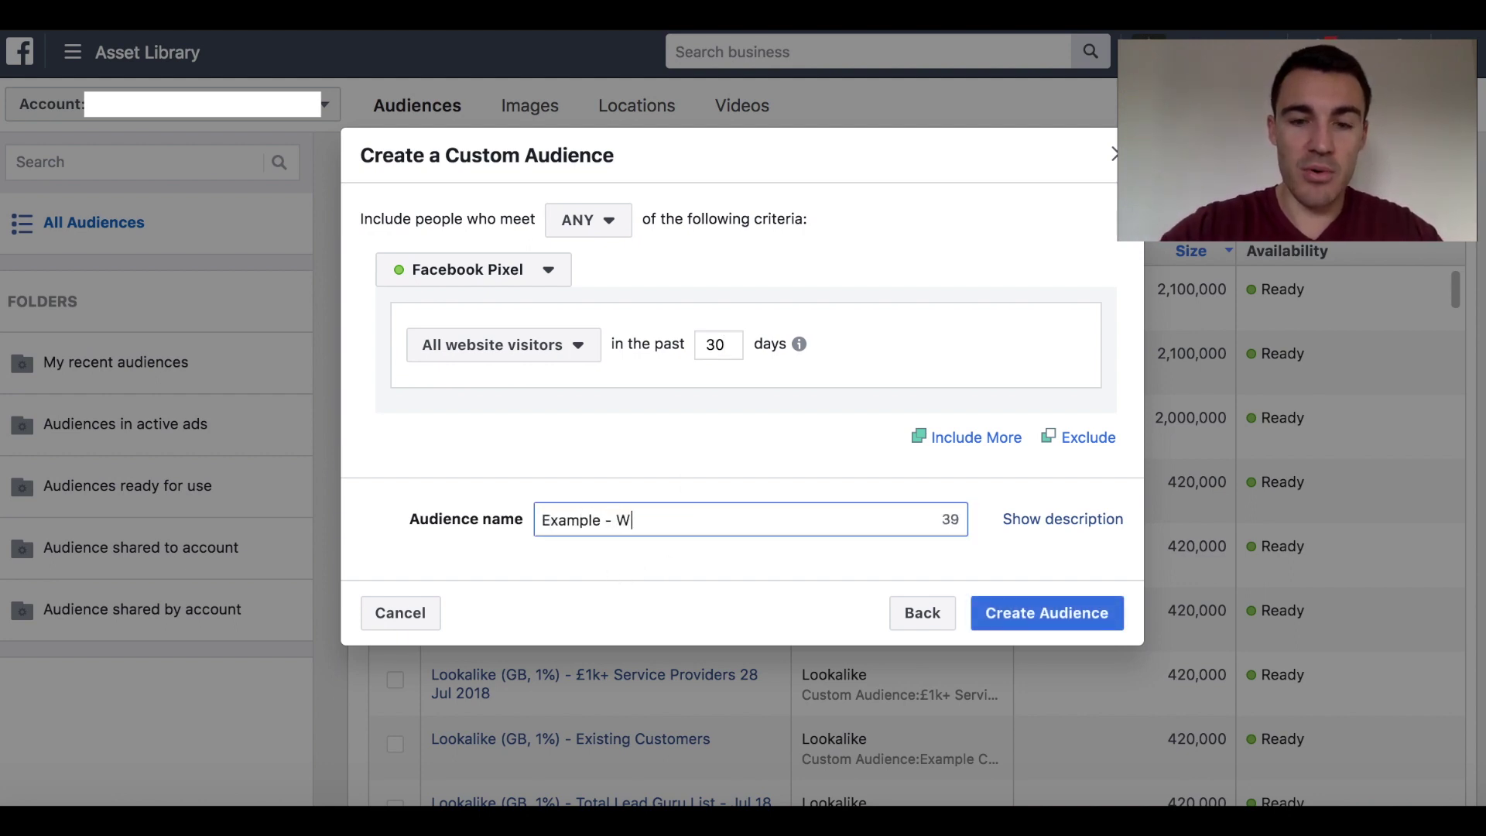
{"action": "type", "text": "ite Vsi"}
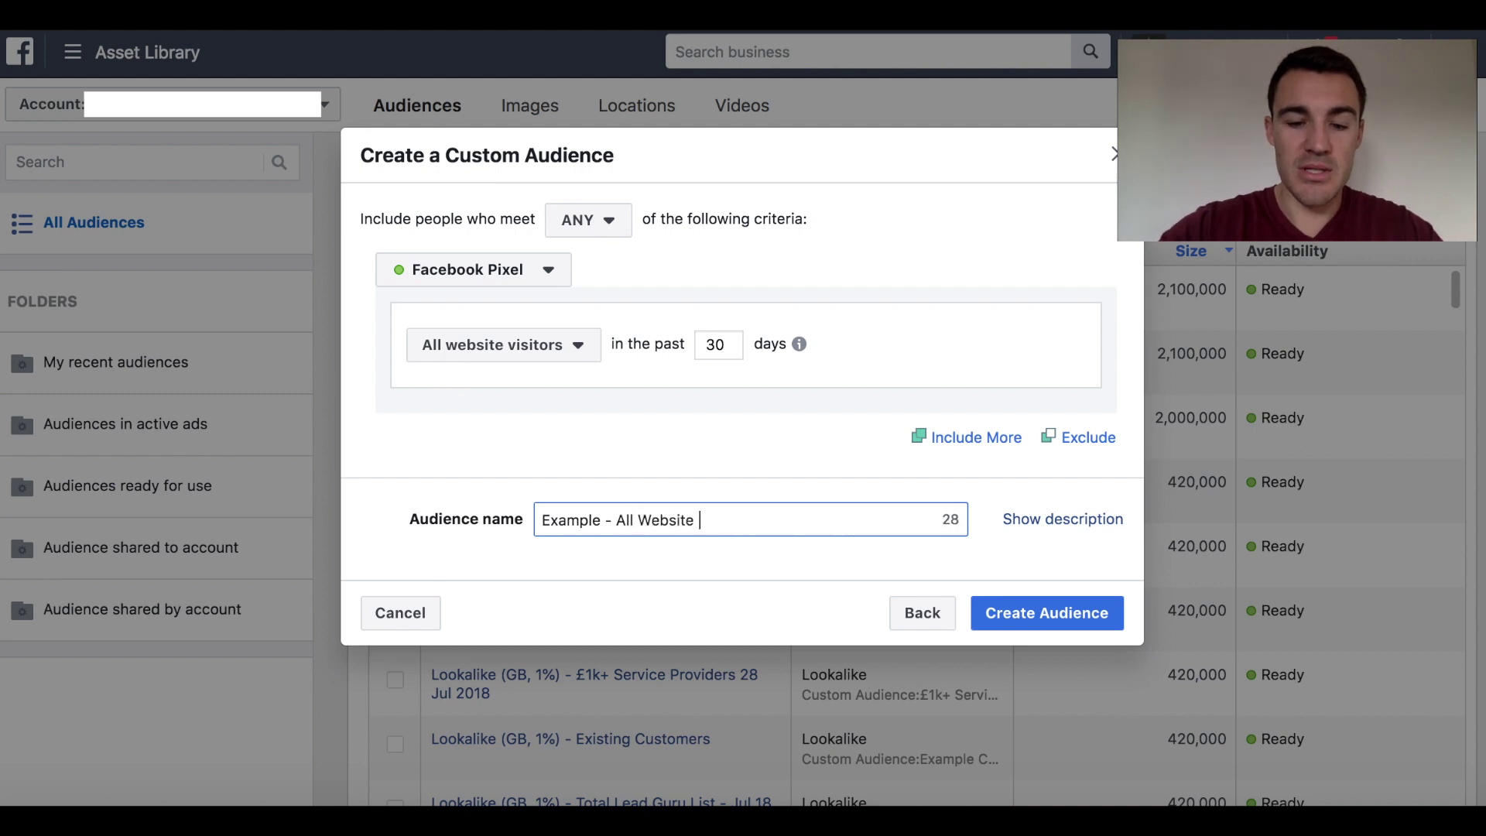
{"action": "key", "text": "BackSpace"}
{"action": "key", "text": "BackSpace"}
{"action": "type", "text": "isitors - 30"}
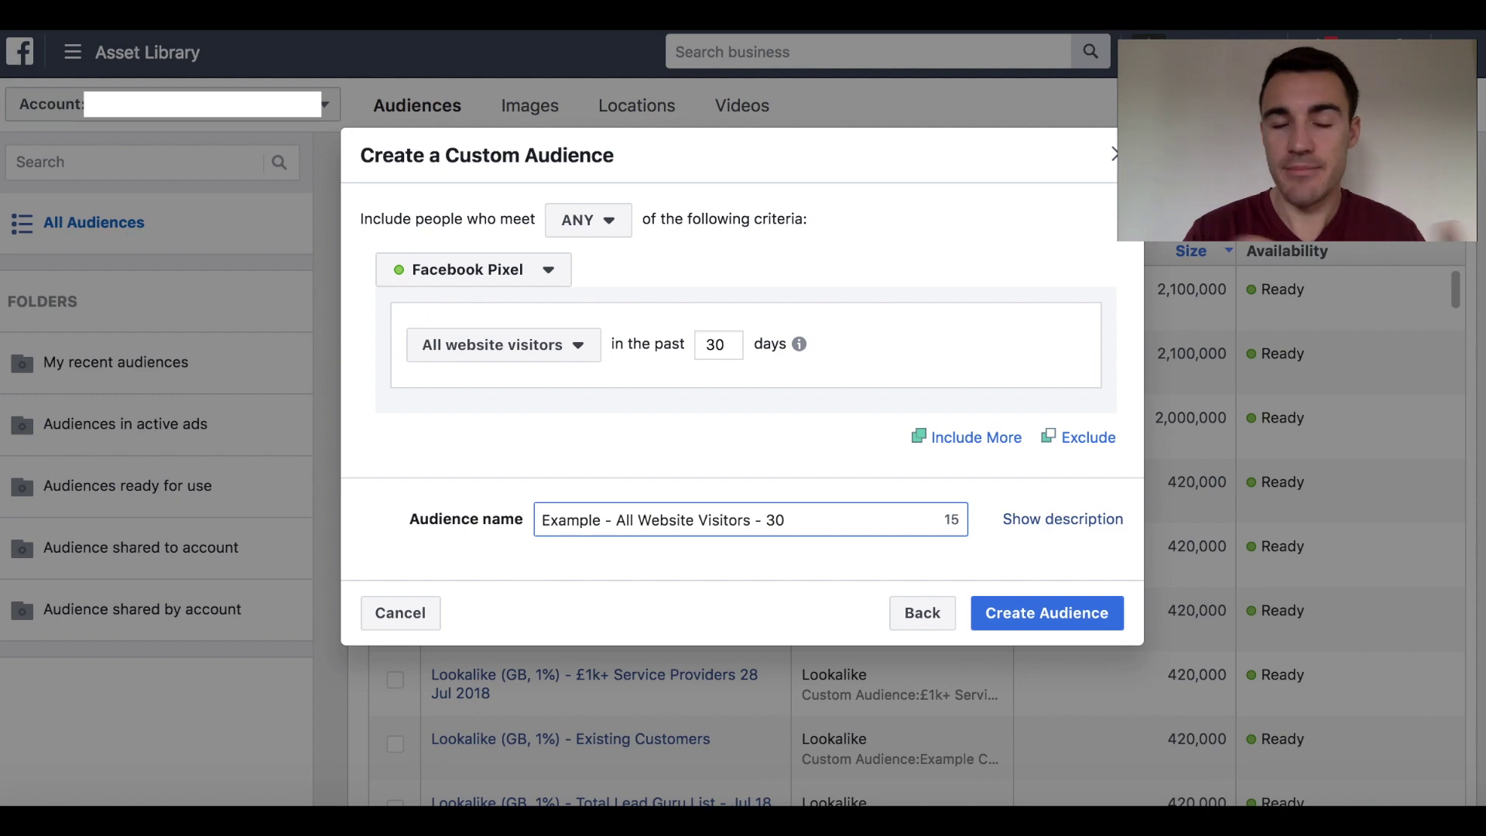
{"action": "left_click", "coordinate": [1047, 620]}
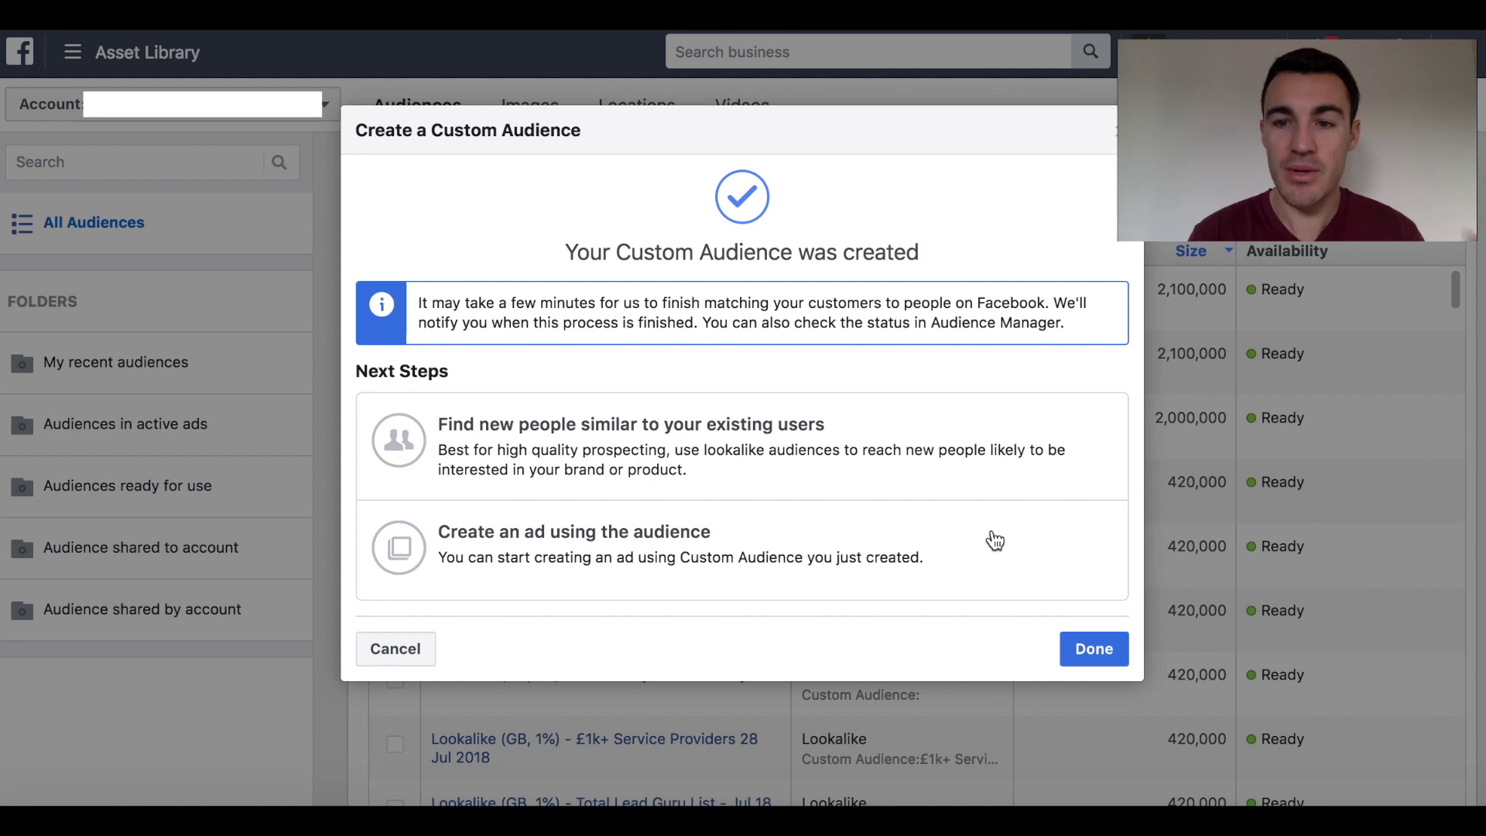
{"action": "left_click", "coordinate": [1108, 652]}
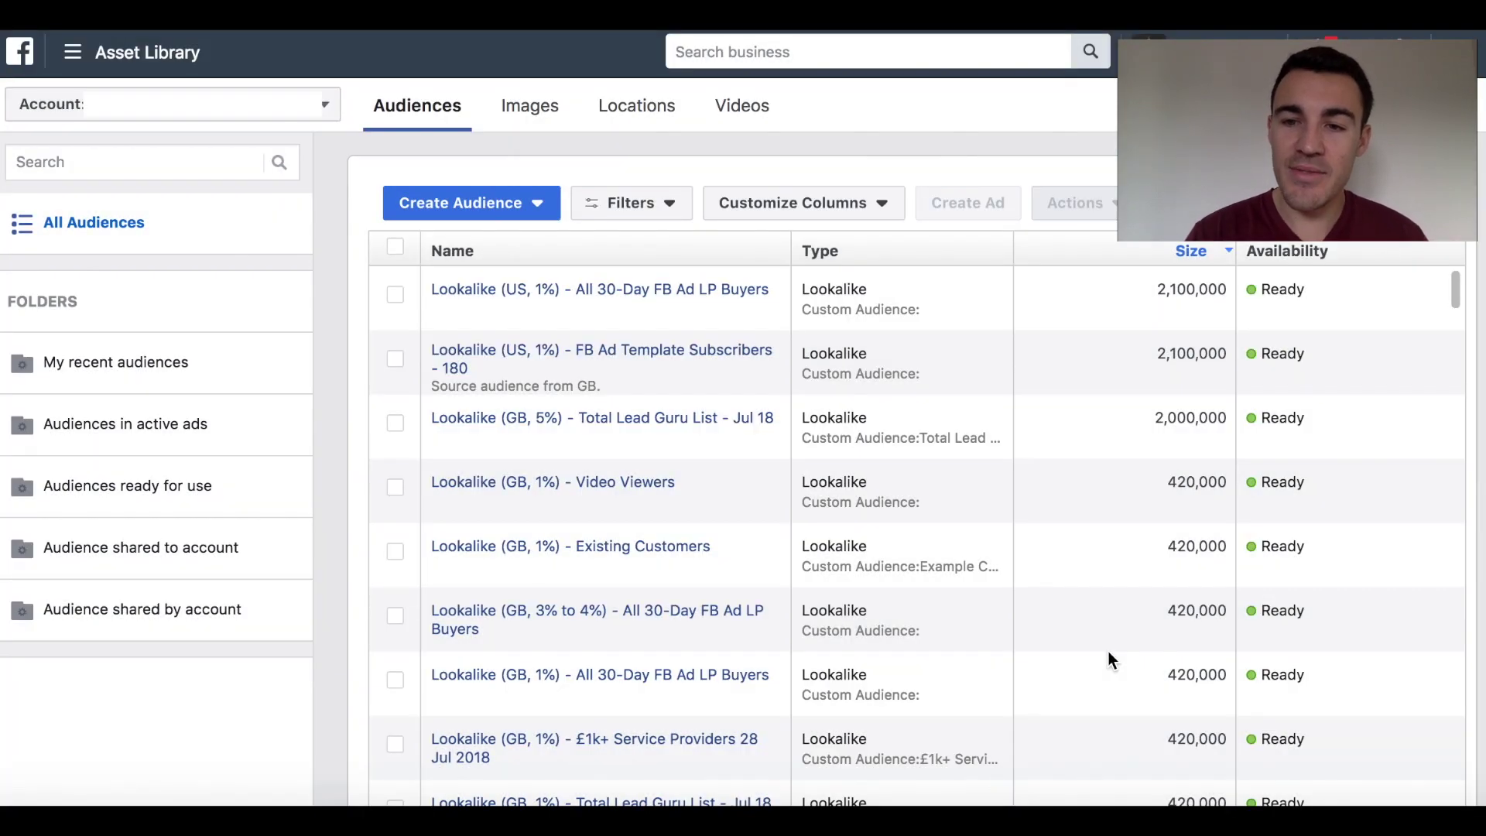
{"action": "mouse_move", "coordinate": [753, 390]}
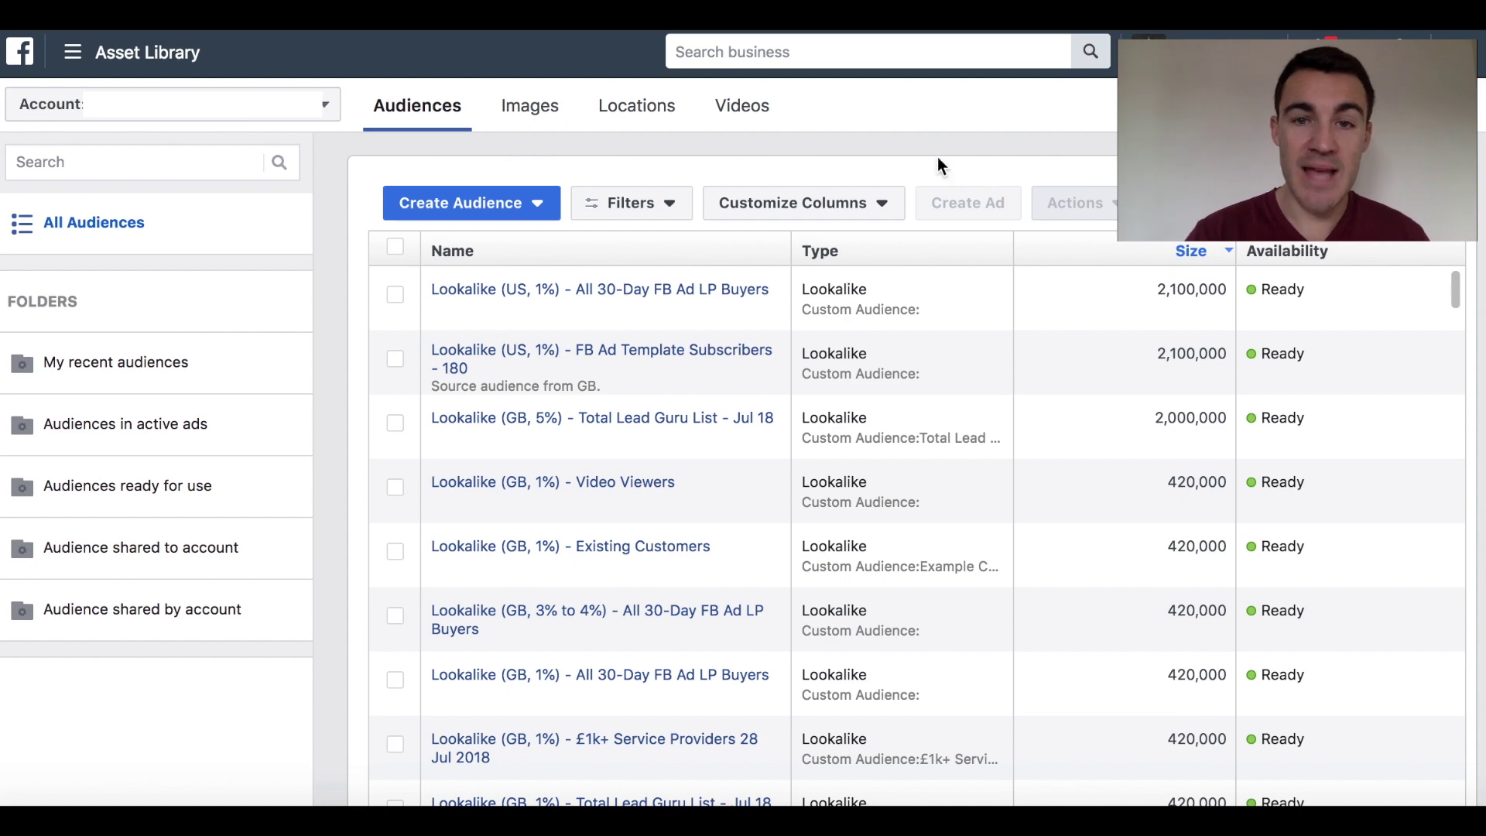
Step: Switch to Ads Manager from the business tools menu
{"action": "left_click", "coordinate": [93, 61]}
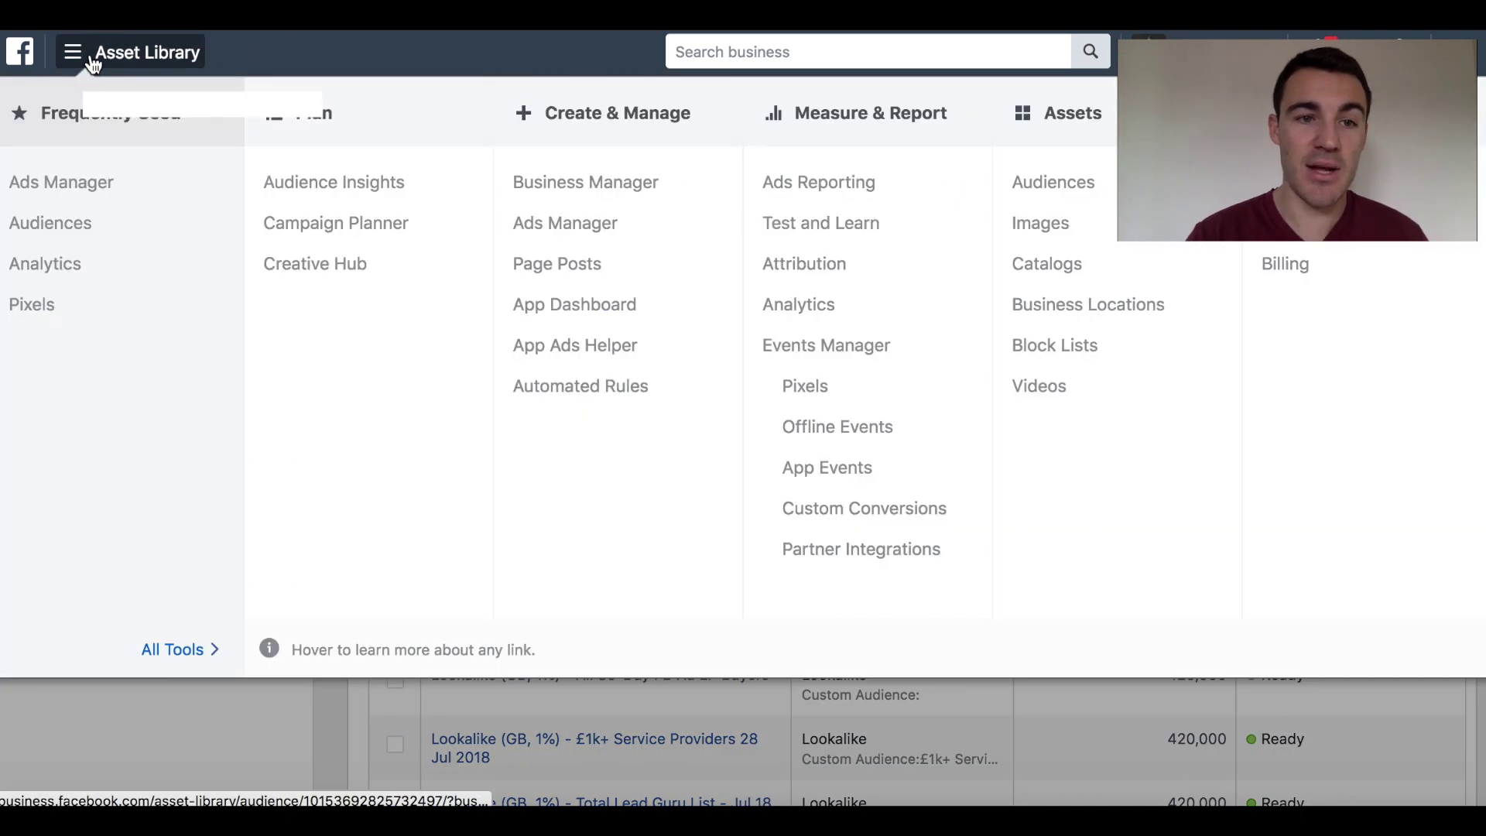
{"action": "left_click", "coordinate": [81, 187]}
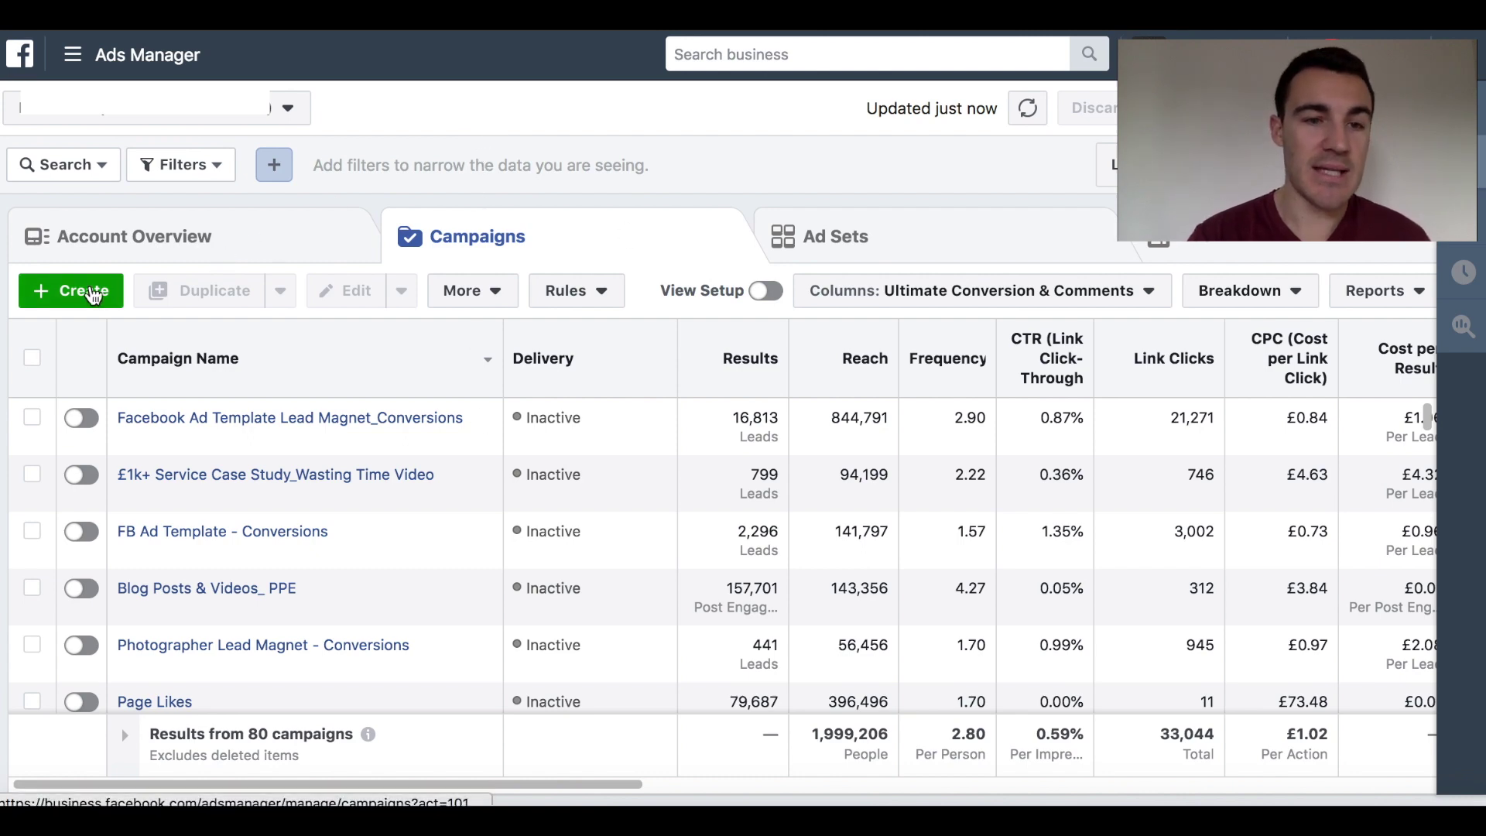
Step: Start a new campaign named 'Example Campaign' with the Conversions objective
{"action": "left_click", "coordinate": [81, 295]}
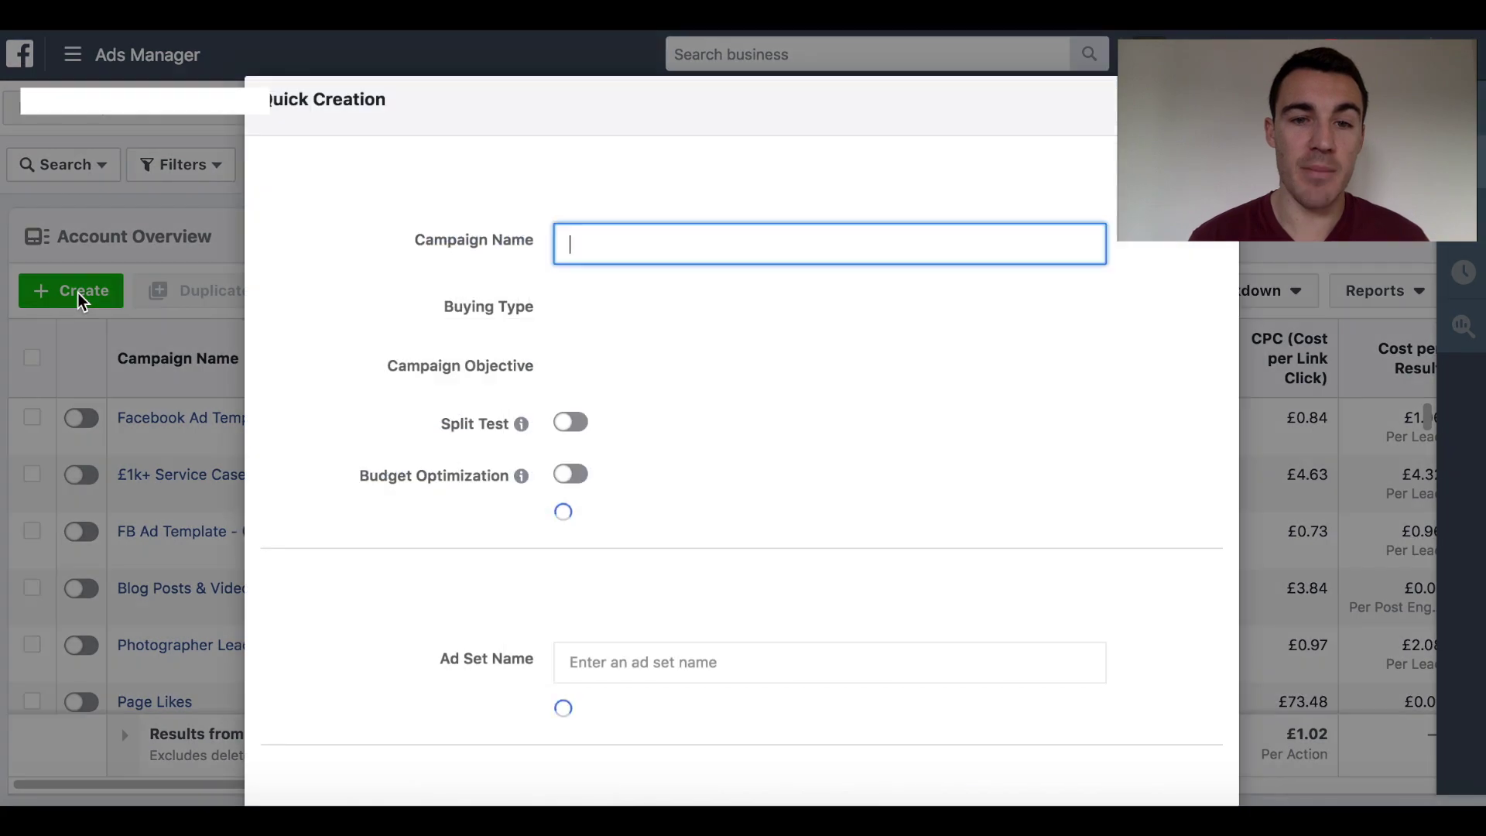
{"action": "type", "text": "Exam"}
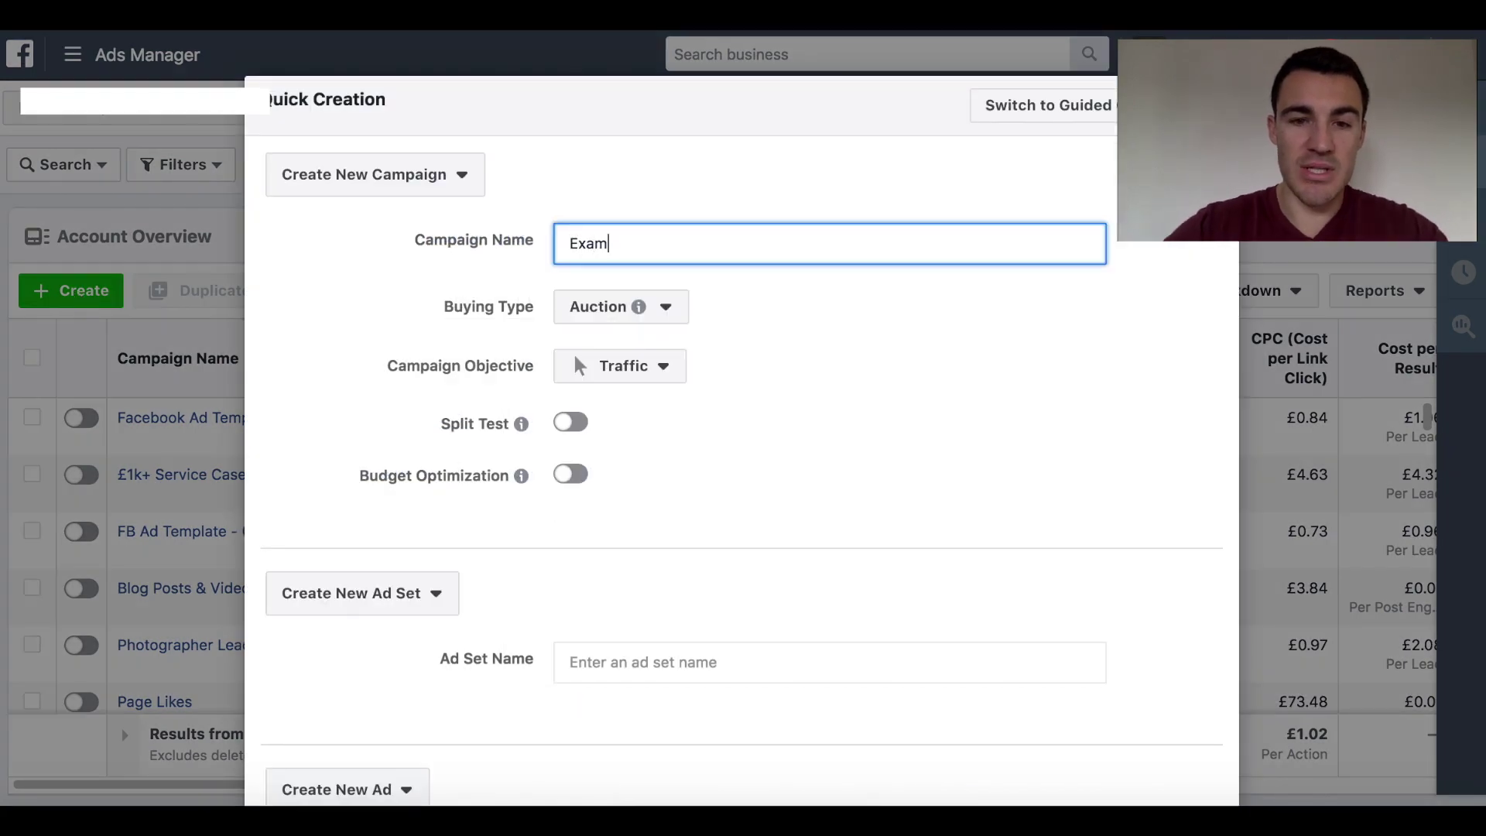
{"action": "type", "text": "ple Campaign"}
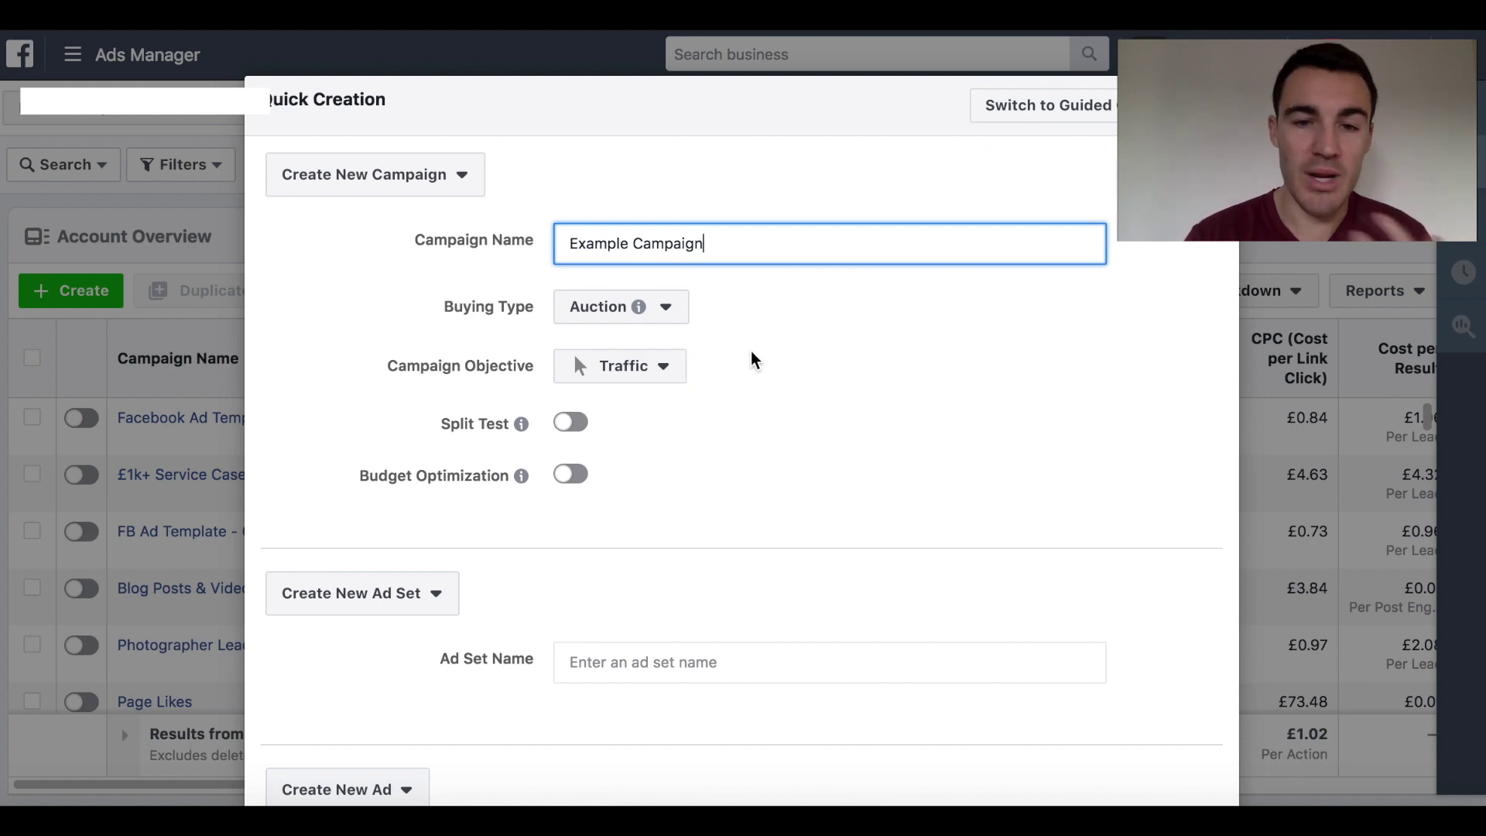
{"action": "left_click", "coordinate": [663, 377]}
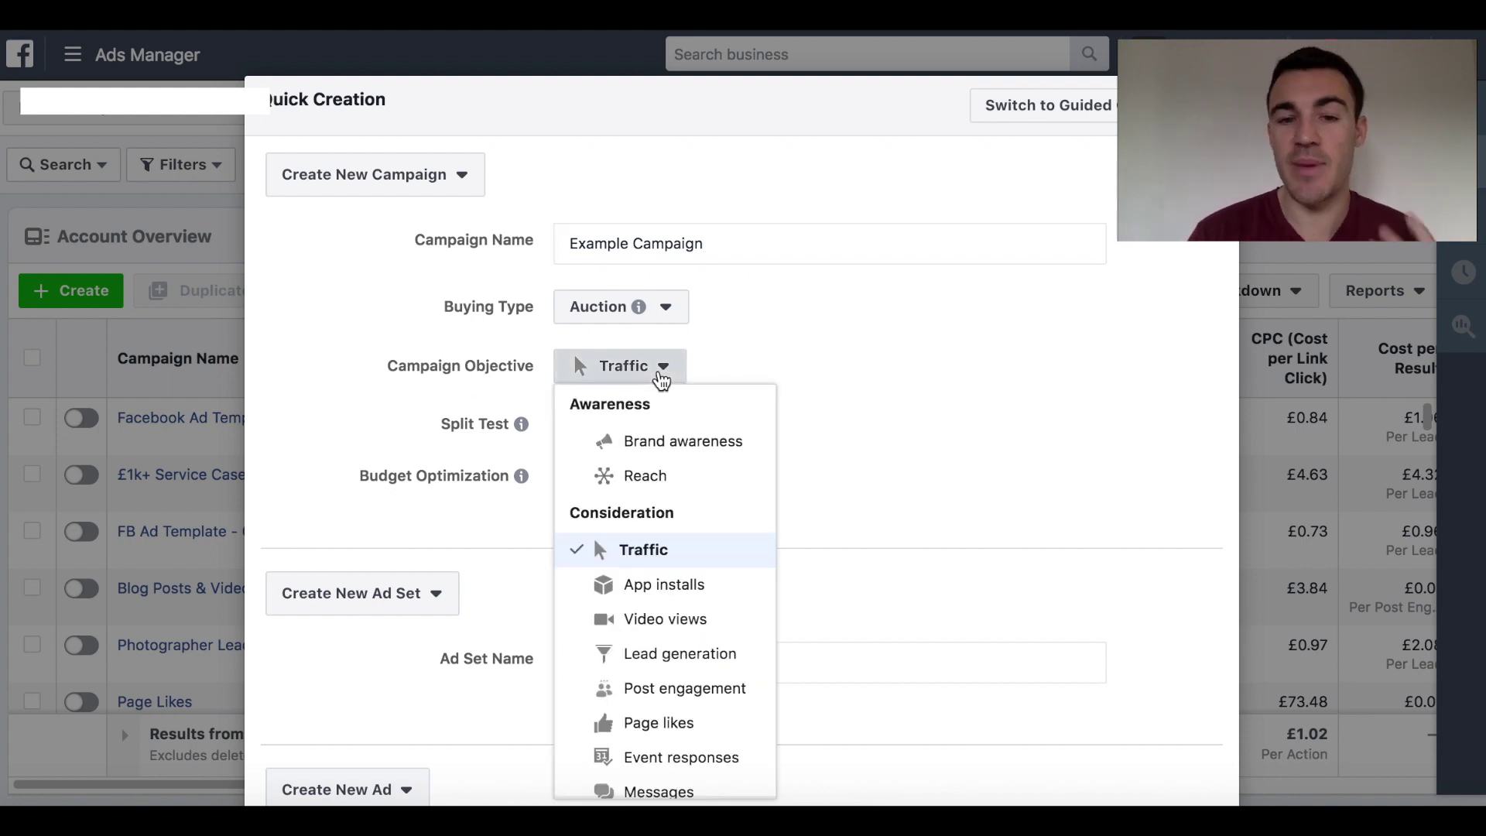
{"action": "scroll", "coordinate": [664, 596], "scroll_direction": "down", "scroll_amount": 3}
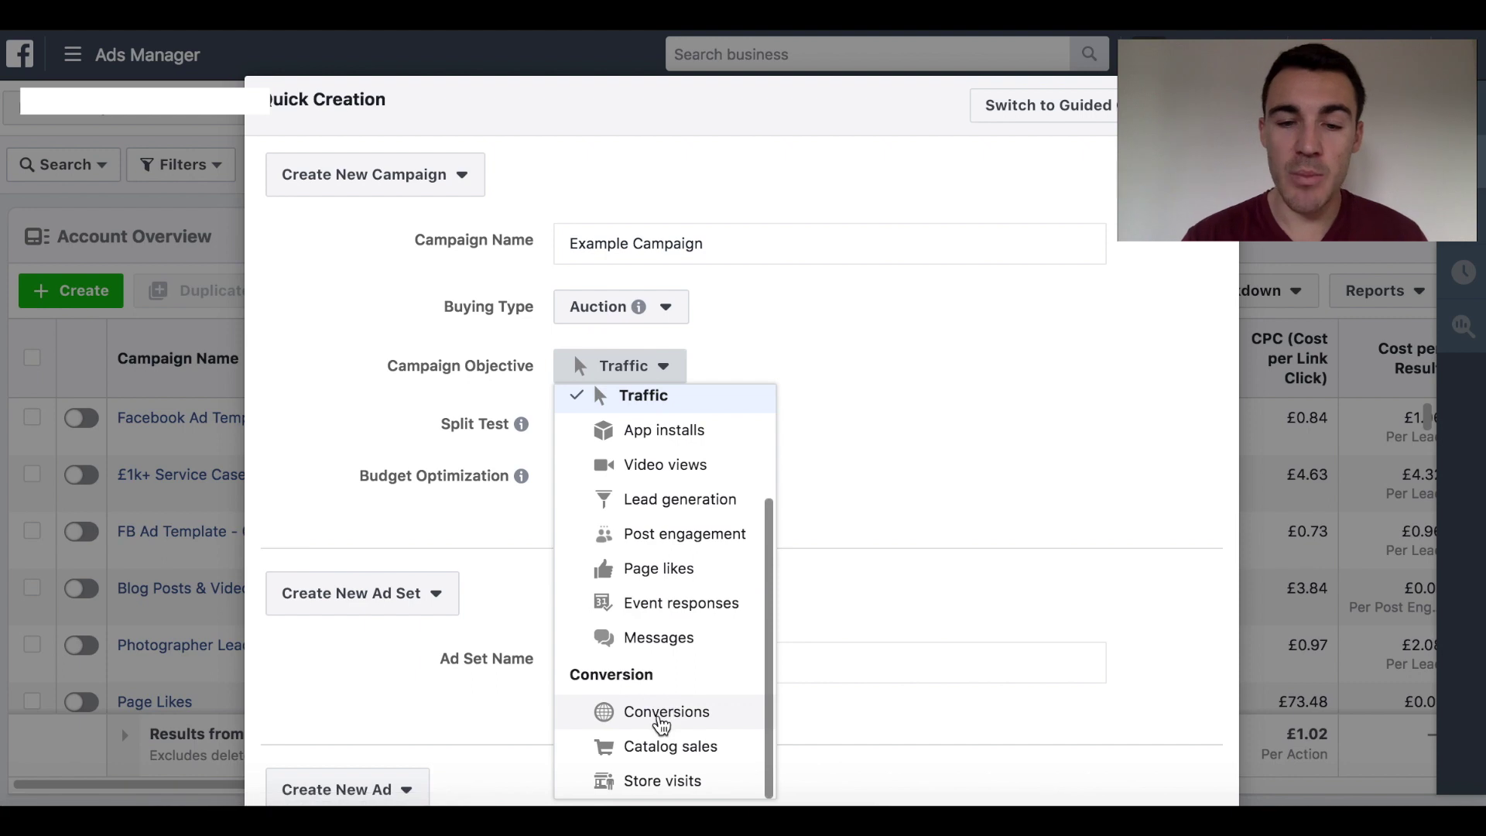
{"action": "left_click", "coordinate": [695, 705]}
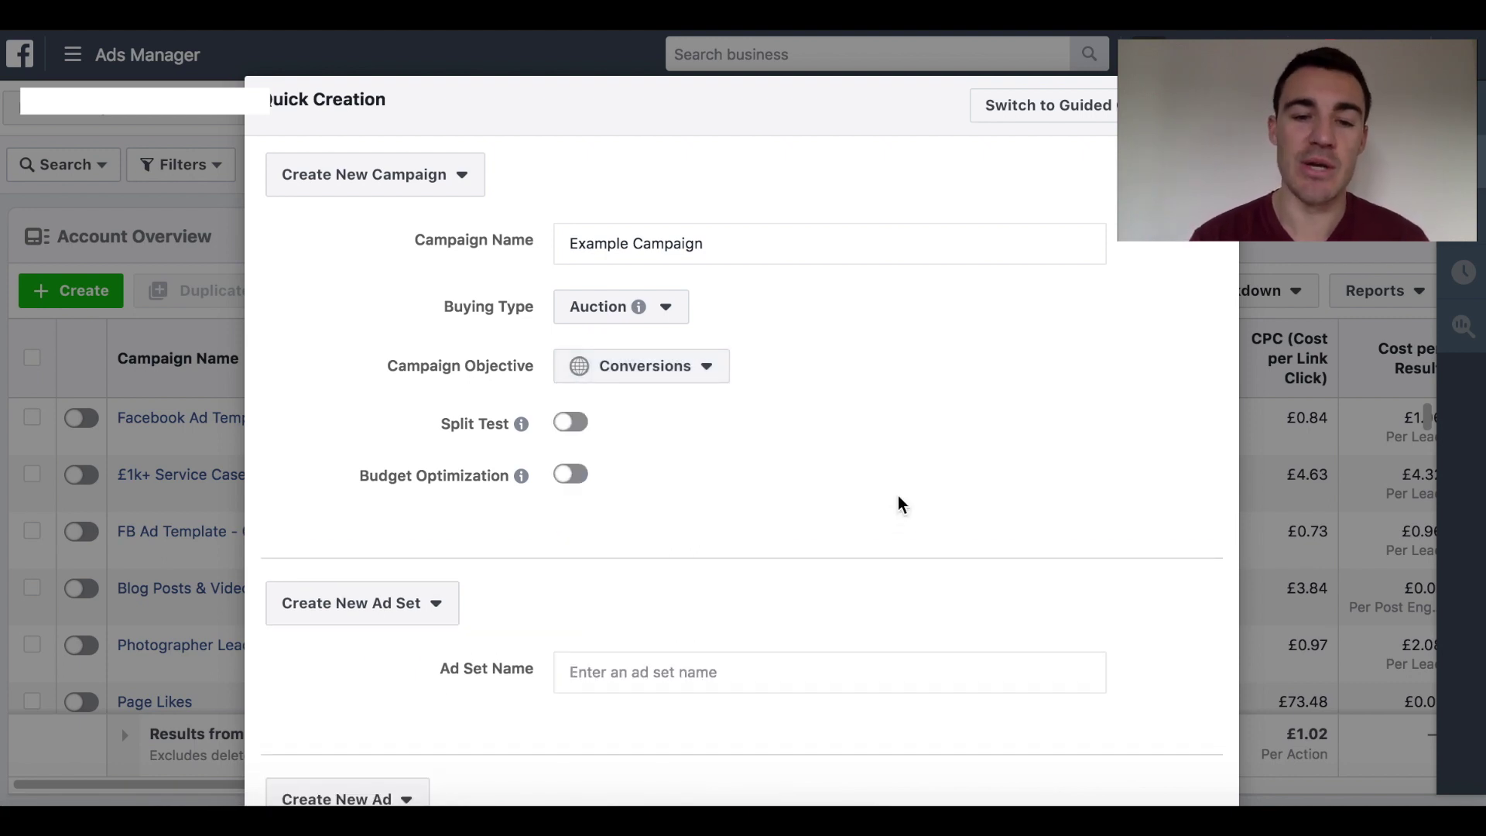
Step: Skip the ad, name the ad set 'Example Ad Set', and save to draft
{"action": "scroll", "coordinate": [786, 488], "scroll_direction": "down", "scroll_amount": 5}
{"action": "left_click", "coordinate": [408, 541]}
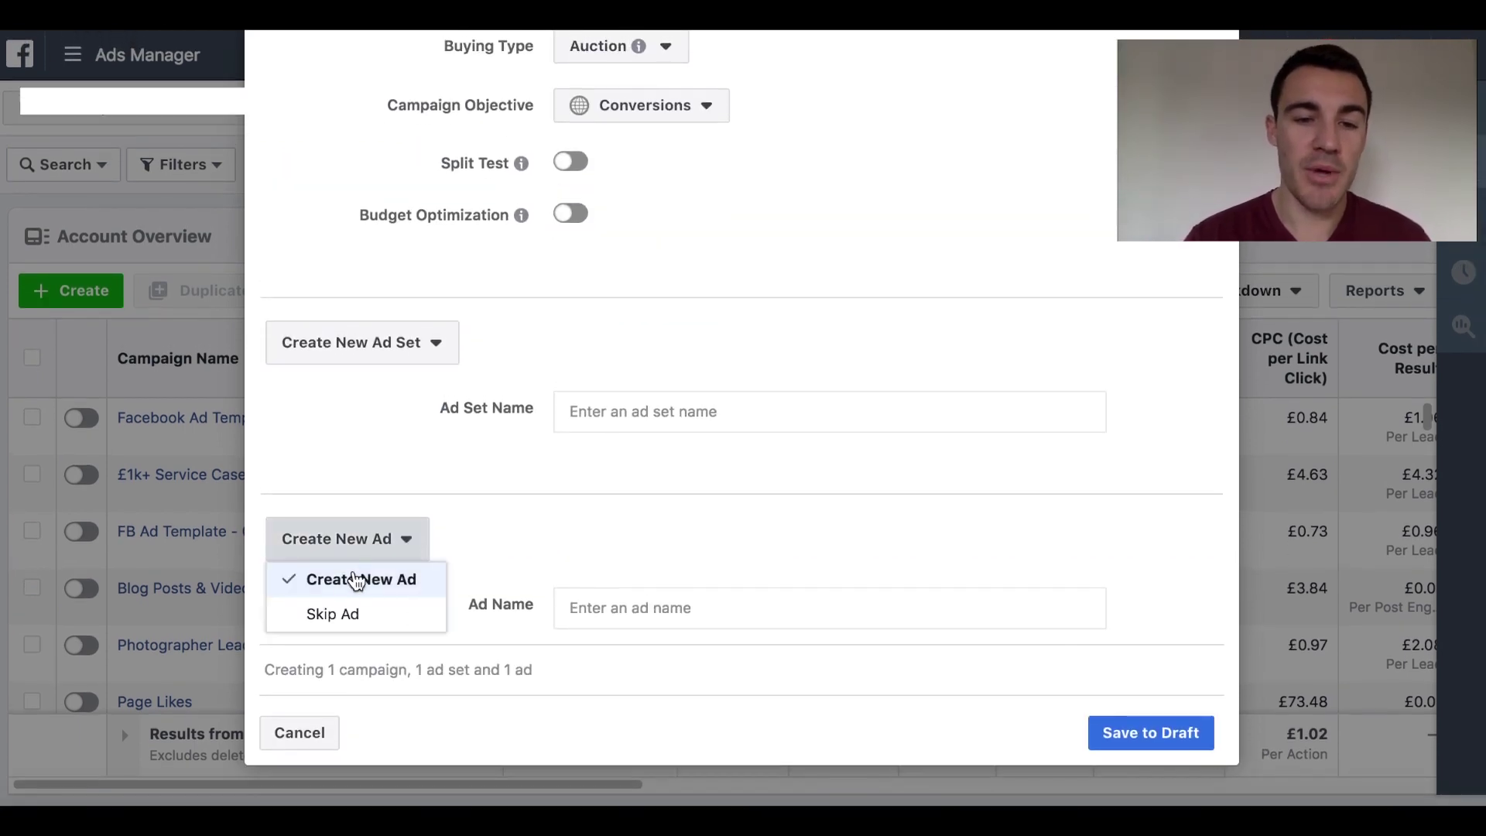
{"action": "left_click", "coordinate": [333, 613]}
{"action": "left_click", "coordinate": [597, 475]}
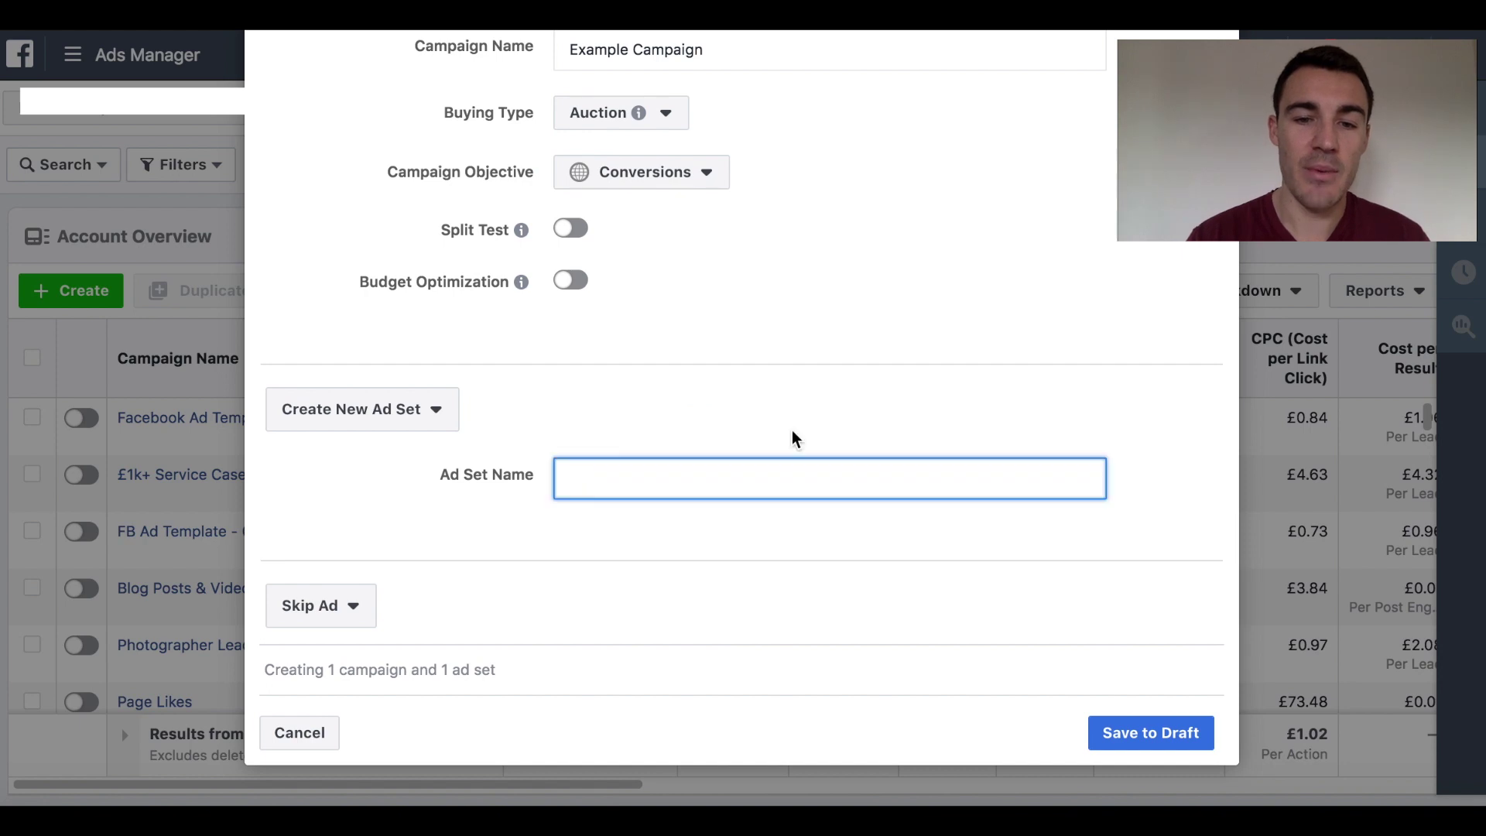
{"action": "type", "text": "Example "}
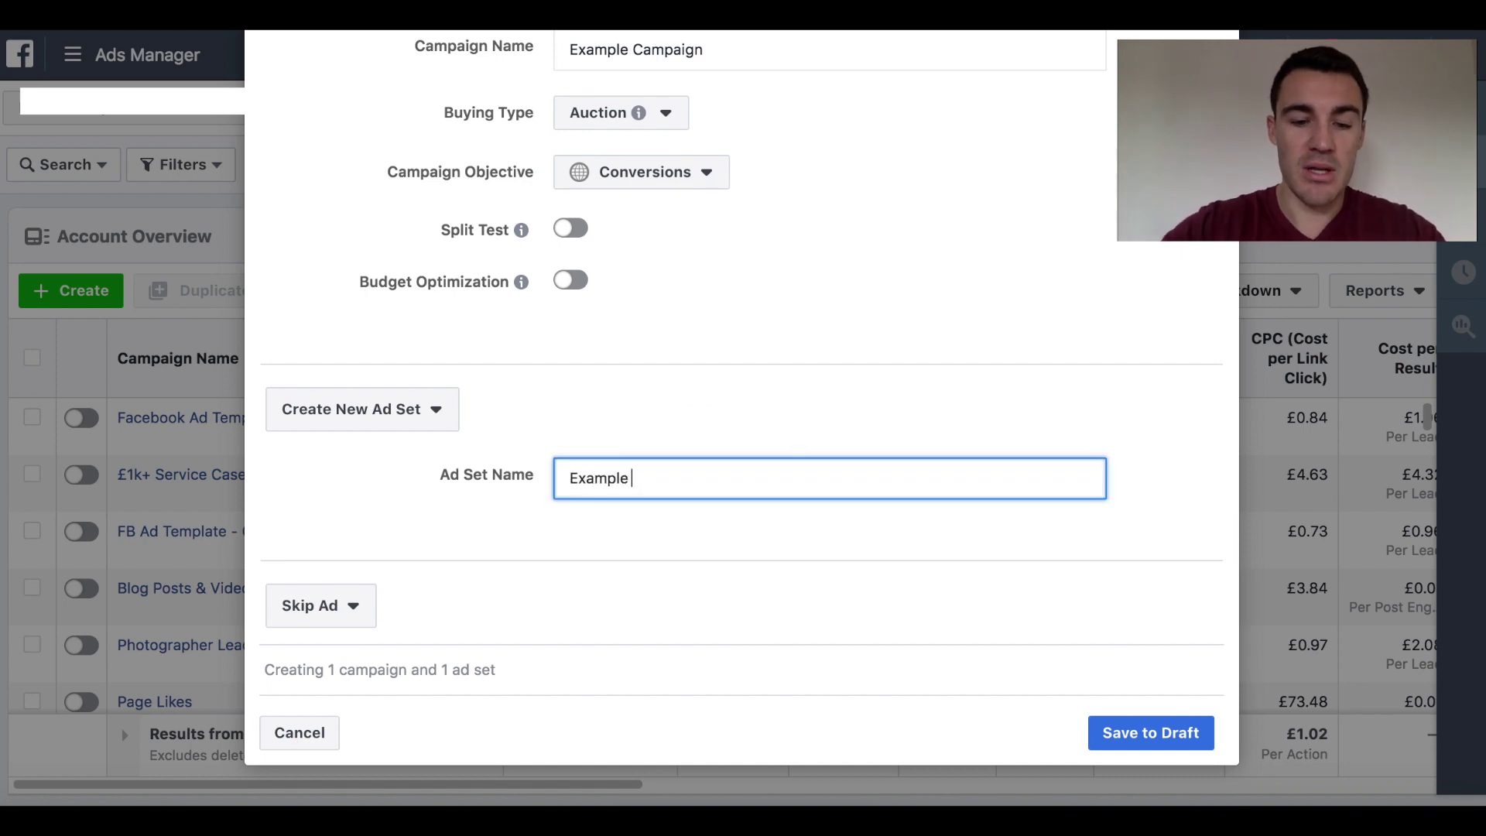
{"action": "type", "text": "Ad Set"}
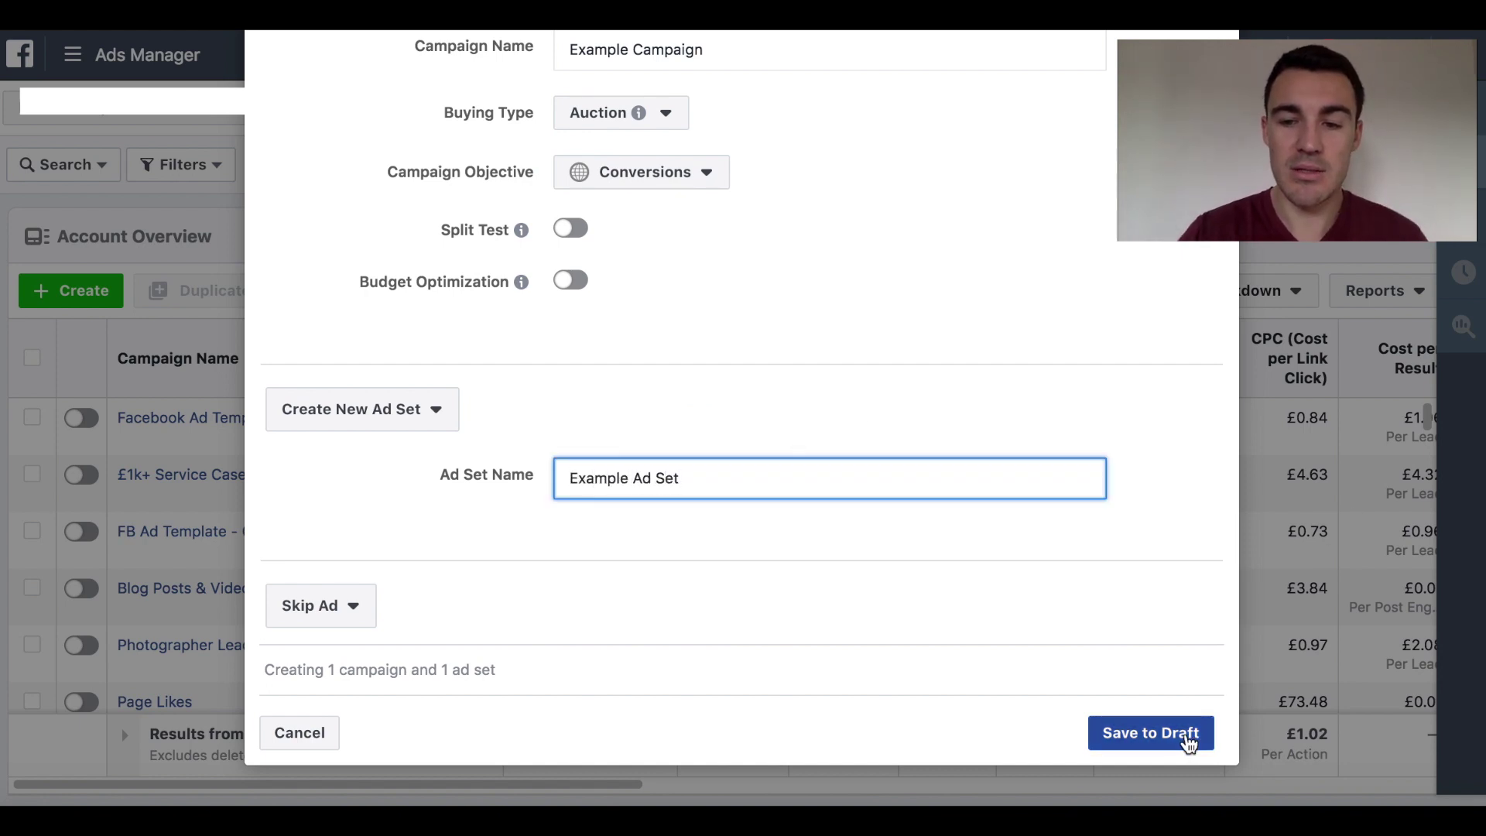
{"action": "left_click", "coordinate": [1188, 737]}
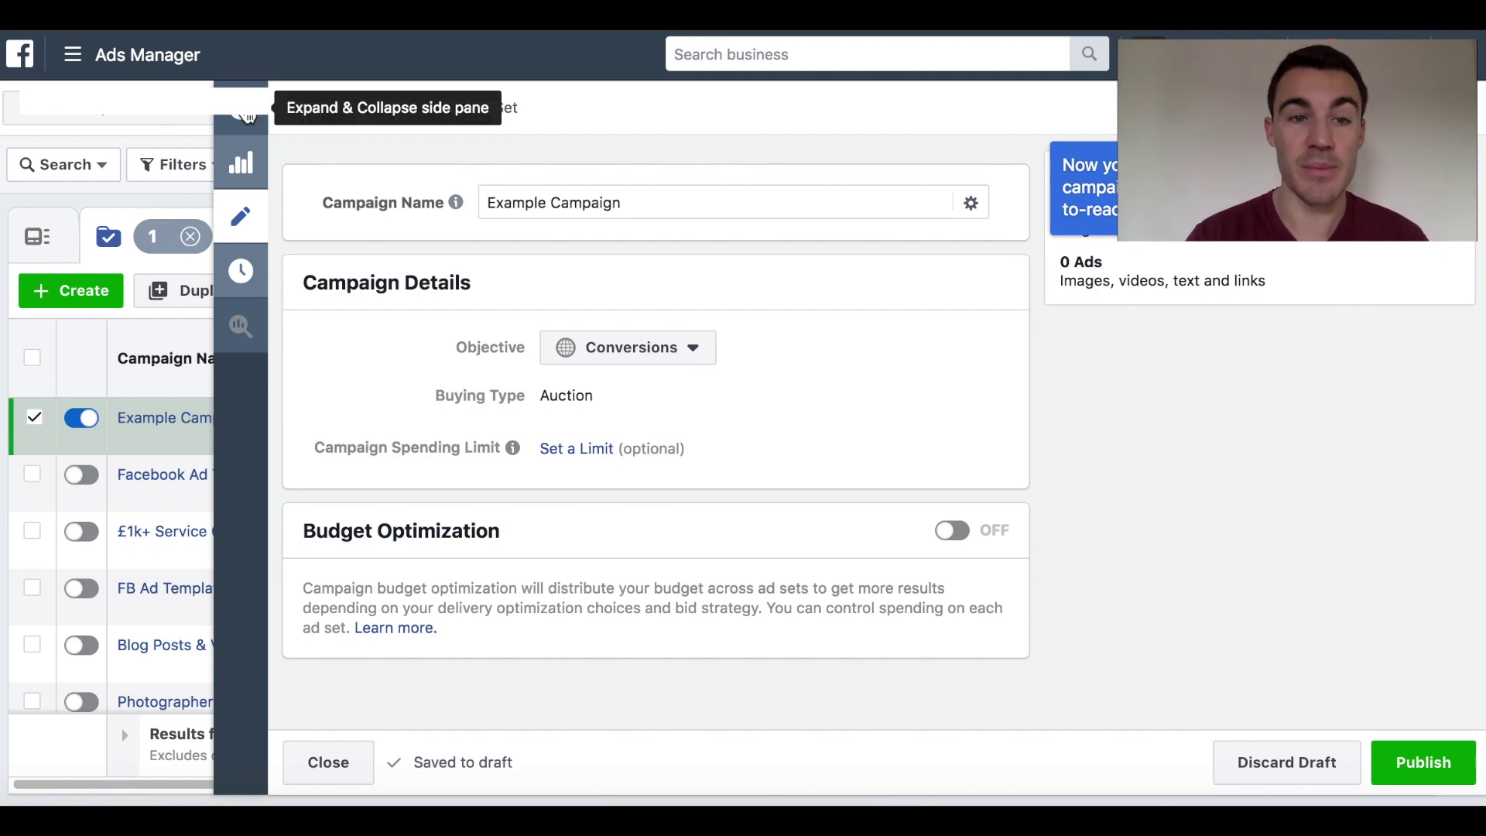
Step: Close the campaign panel and open Example Campaign's Example Ad Set for editing
{"action": "left_click", "coordinate": [246, 115]}
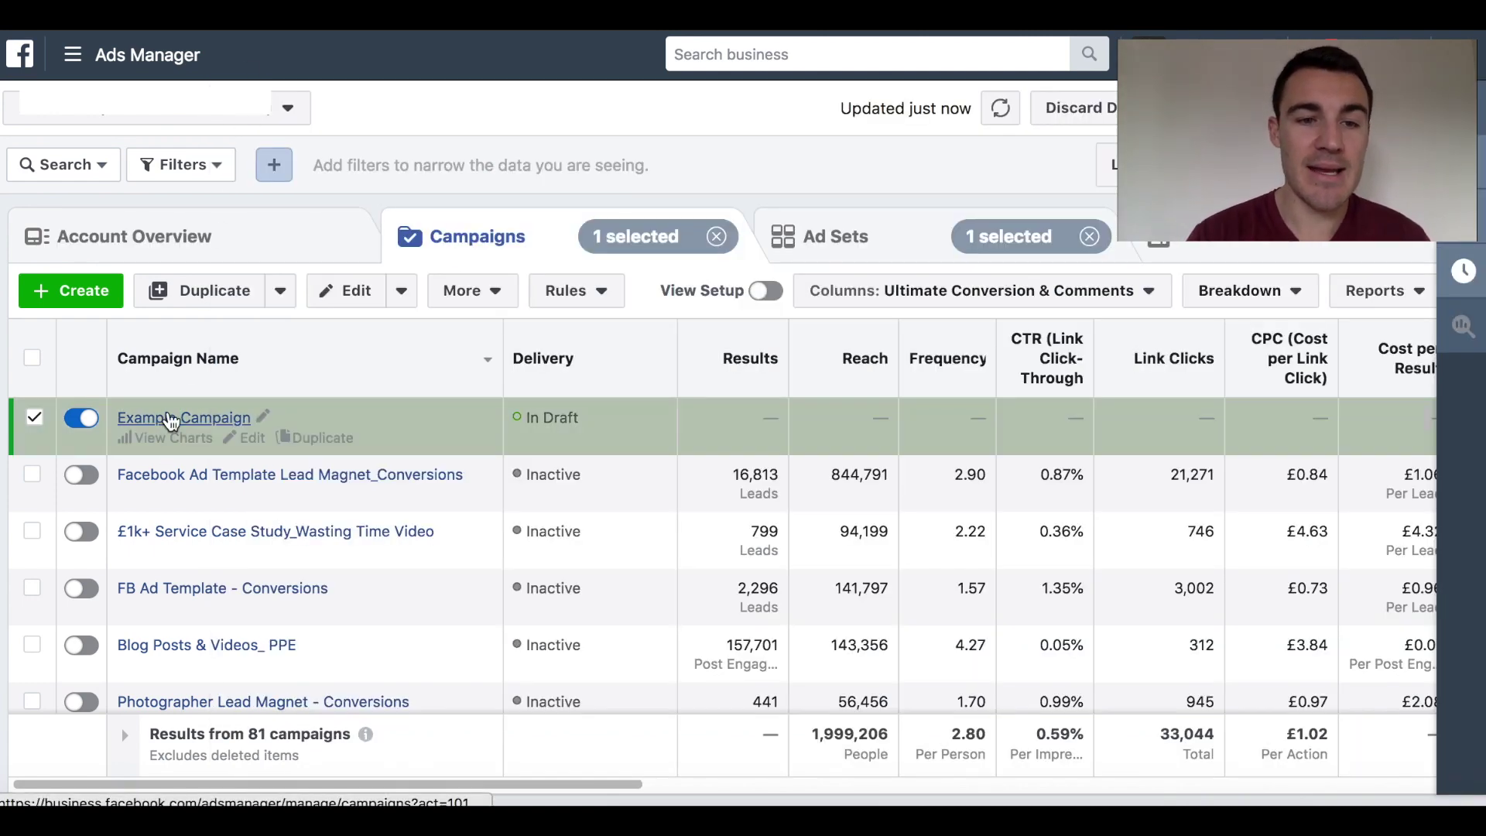
{"action": "left_click", "coordinate": [170, 419]}
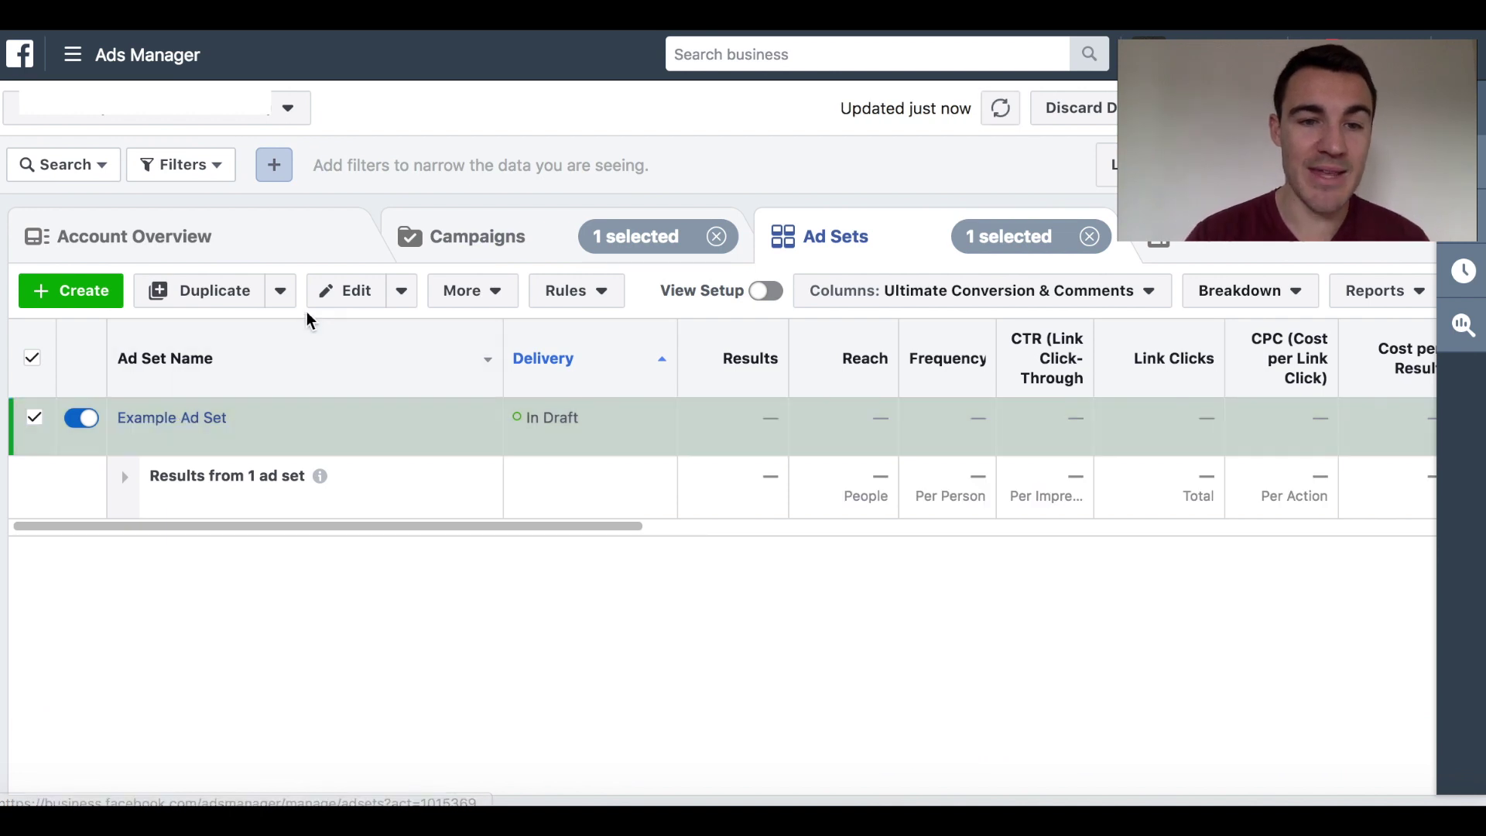
{"action": "left_click", "coordinate": [343, 303]}
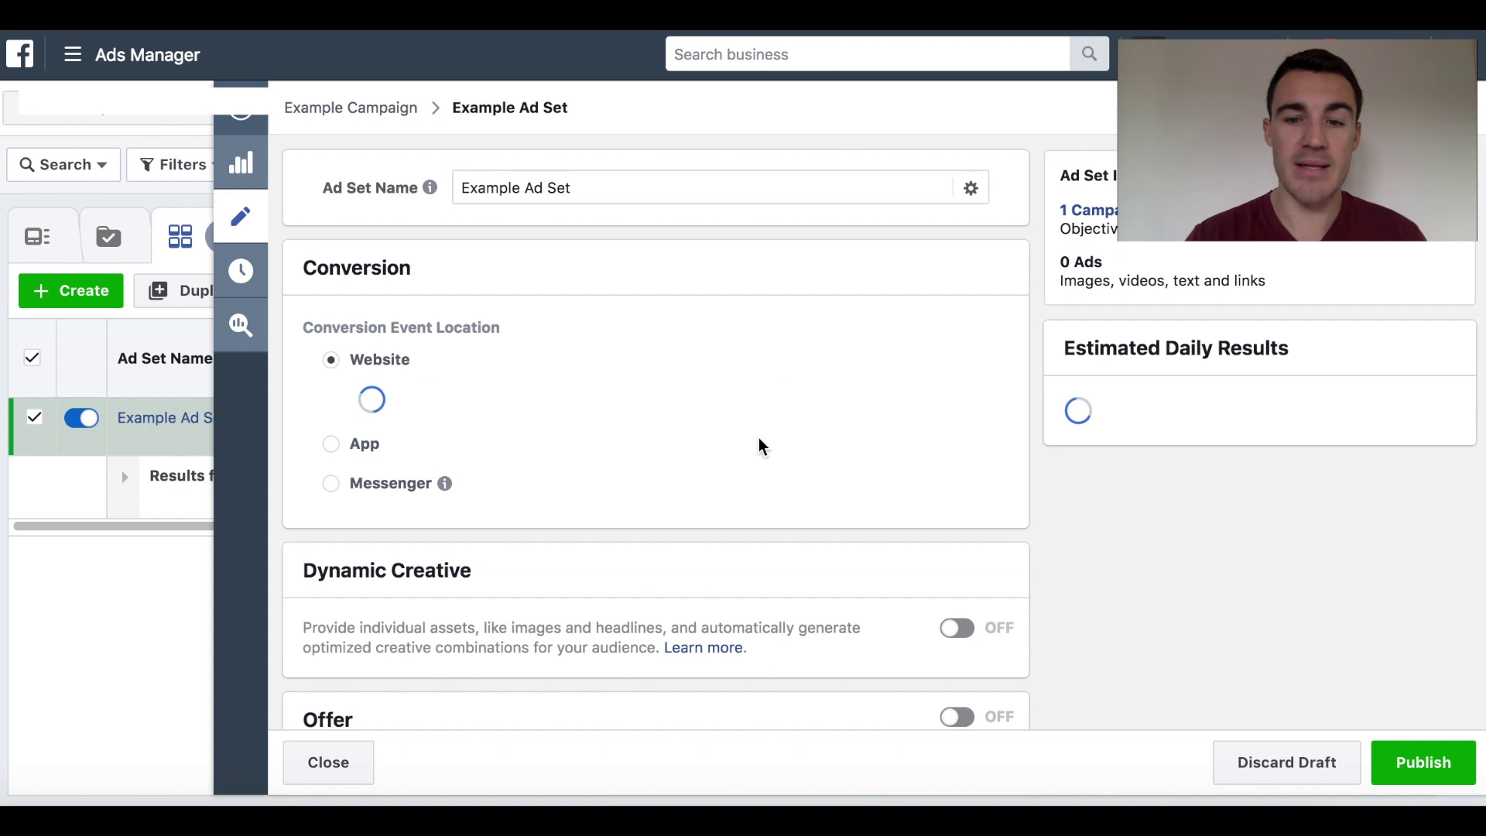
Step: Change the ad set's conversion event from Add To Cart to Lead
{"action": "scroll", "coordinate": [846, 408], "scroll_direction": "down", "scroll_amount": 2}
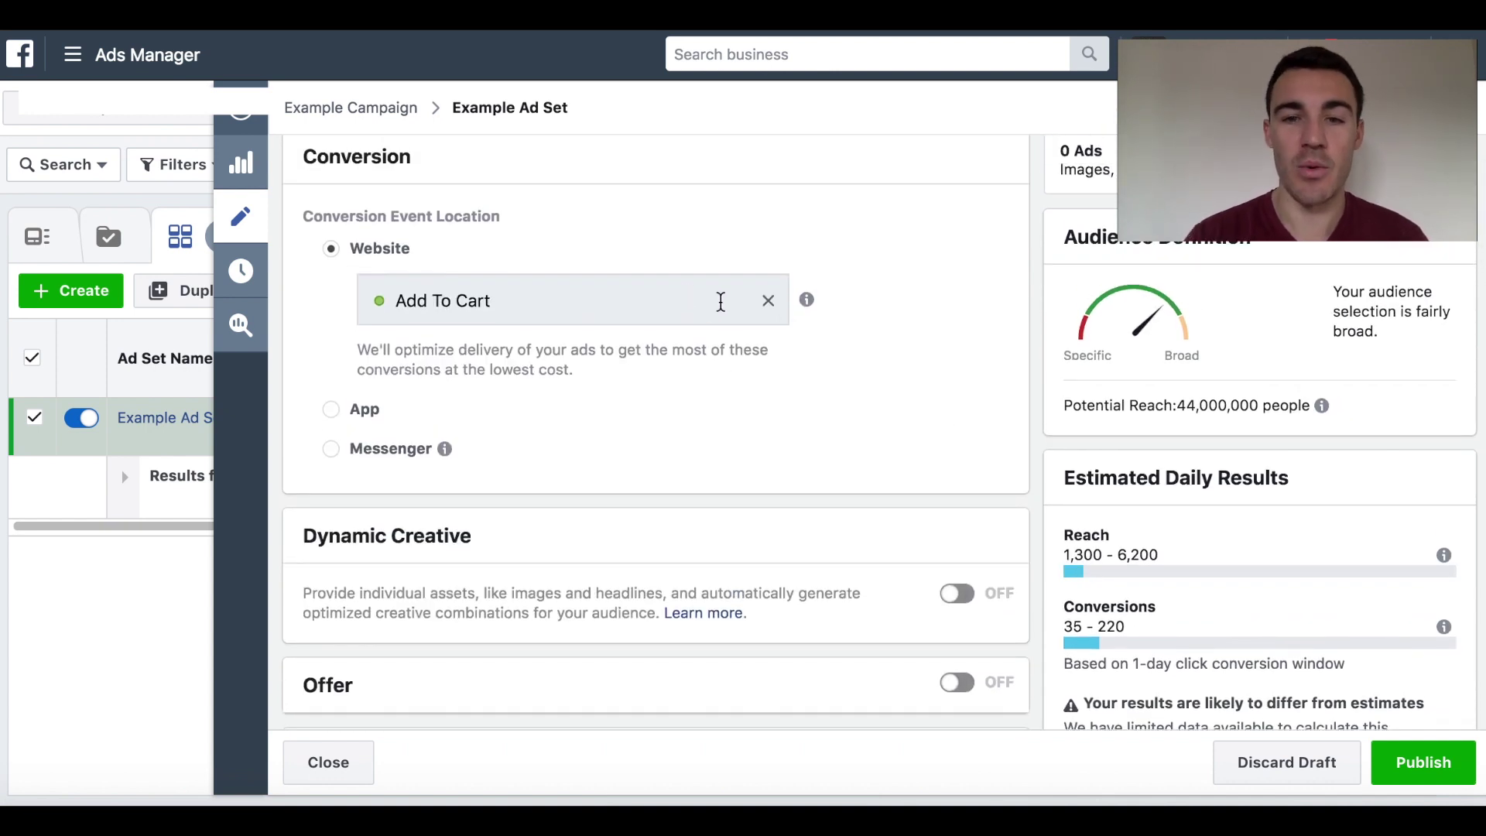
{"action": "left_click", "coordinate": [547, 289]}
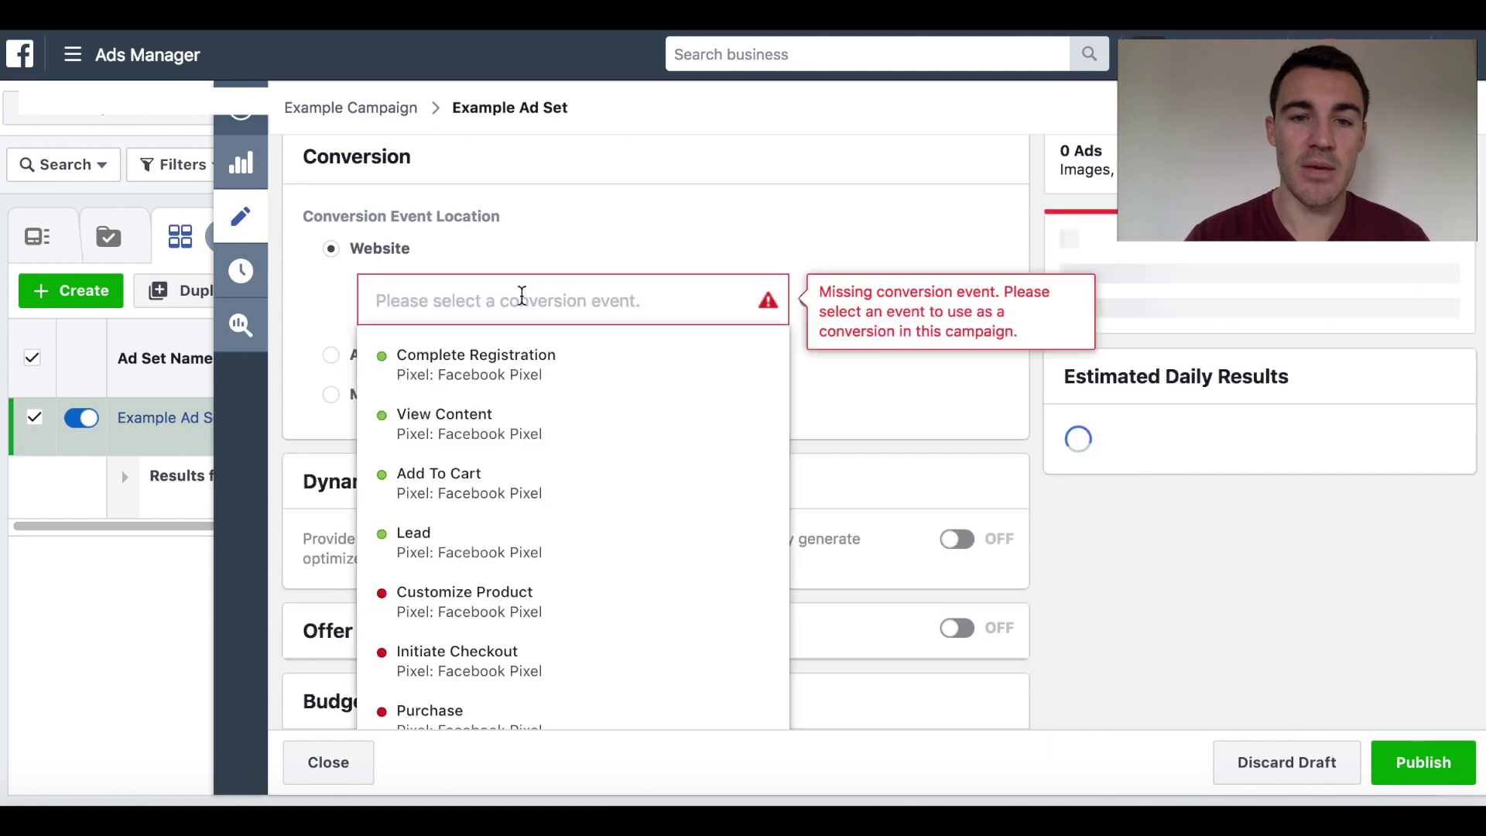
{"action": "type", "text": "lead"}
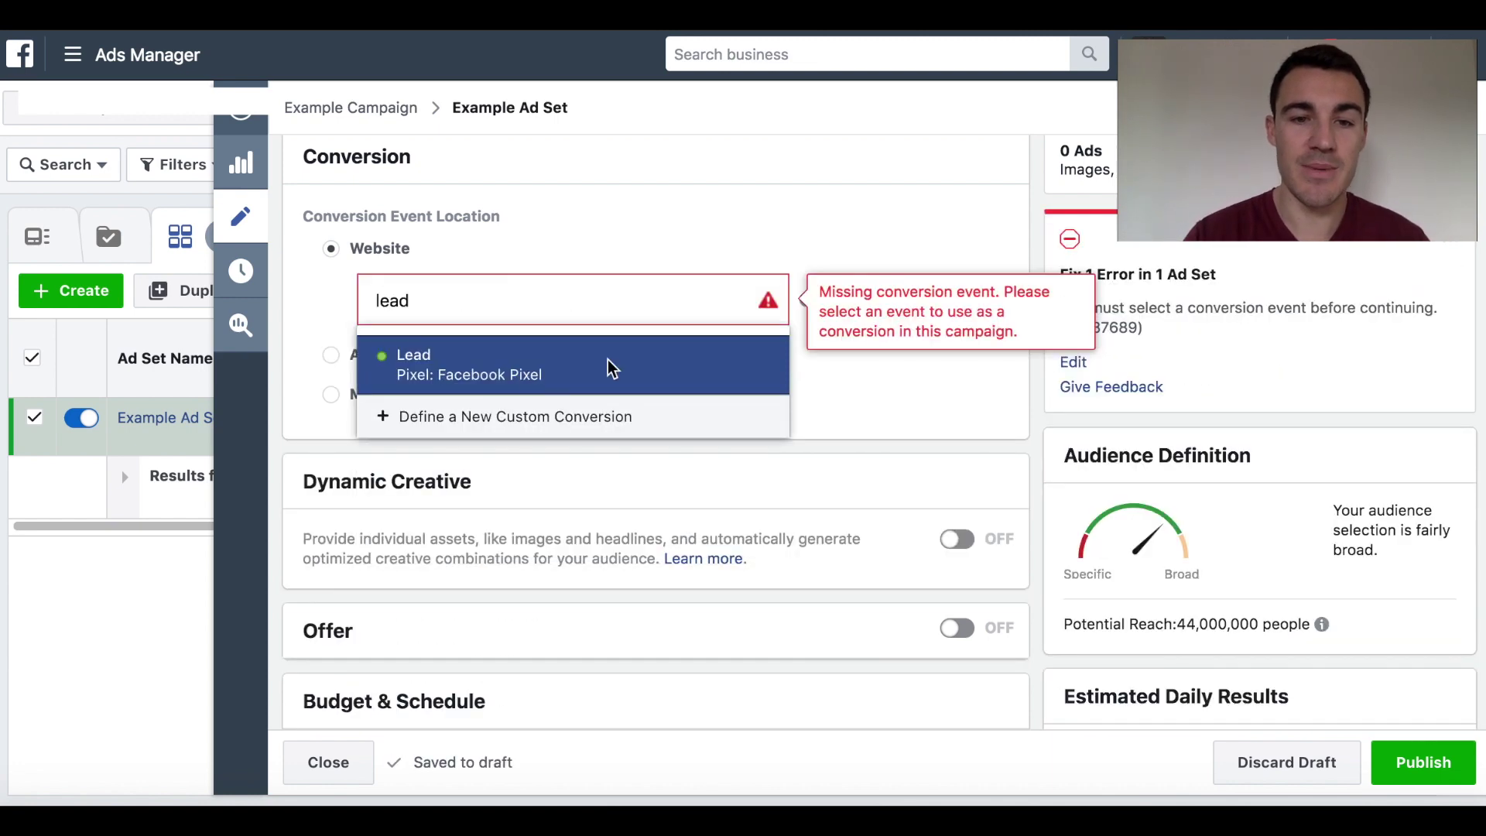
{"action": "left_click", "coordinate": [531, 366]}
{"action": "scroll", "coordinate": [957, 424], "scroll_direction": "down", "scroll_amount": 10}
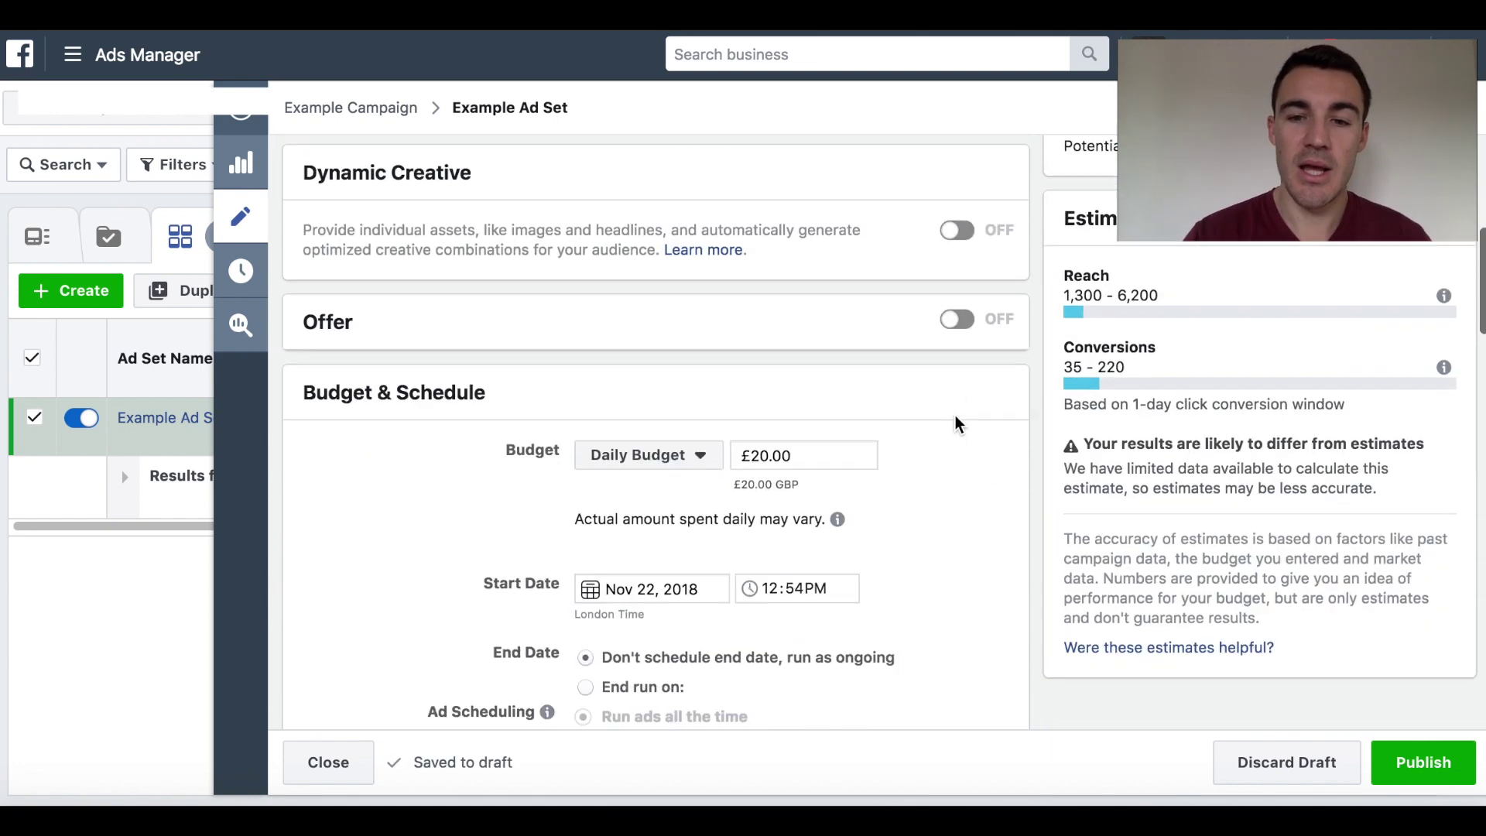
{"action": "scroll", "coordinate": [918, 443], "scroll_direction": "down", "scroll_amount": 5}
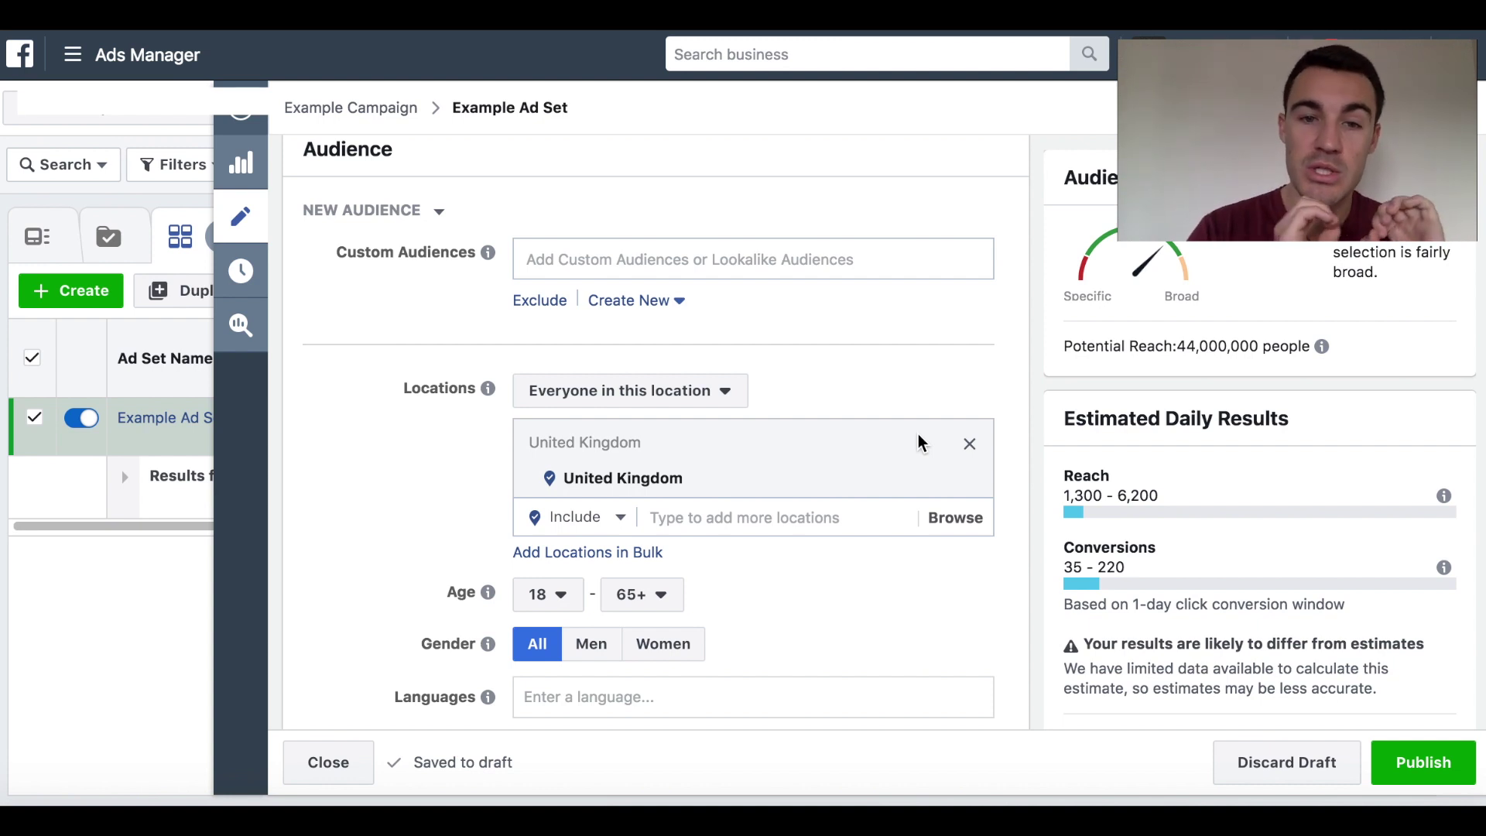
Step: Add 'Example - All Website Visitors - 30' as the ad set's custom audience
{"action": "left_click", "coordinate": [549, 256]}
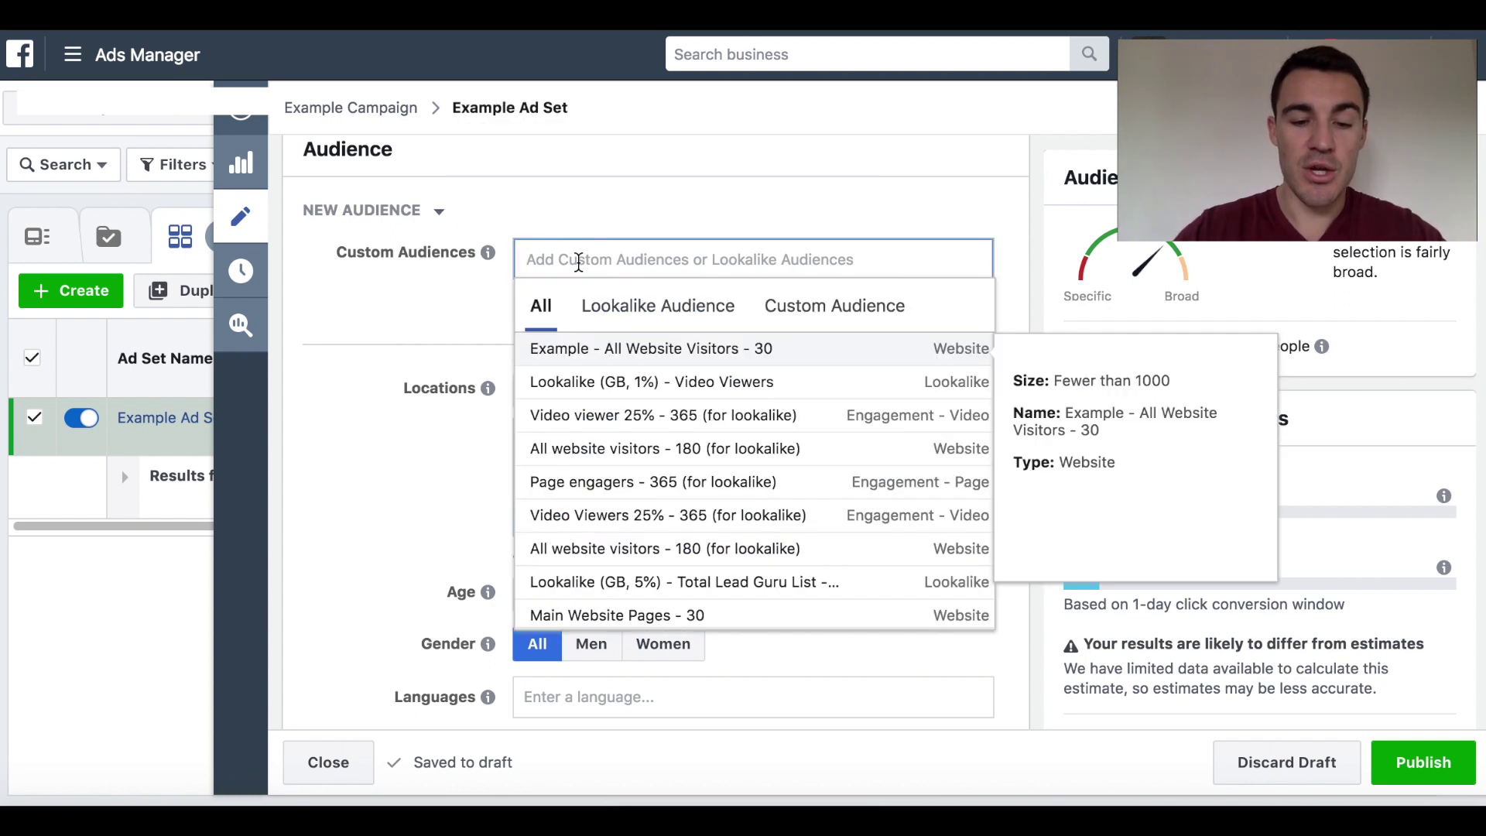
{"action": "type", "text": "Example"}
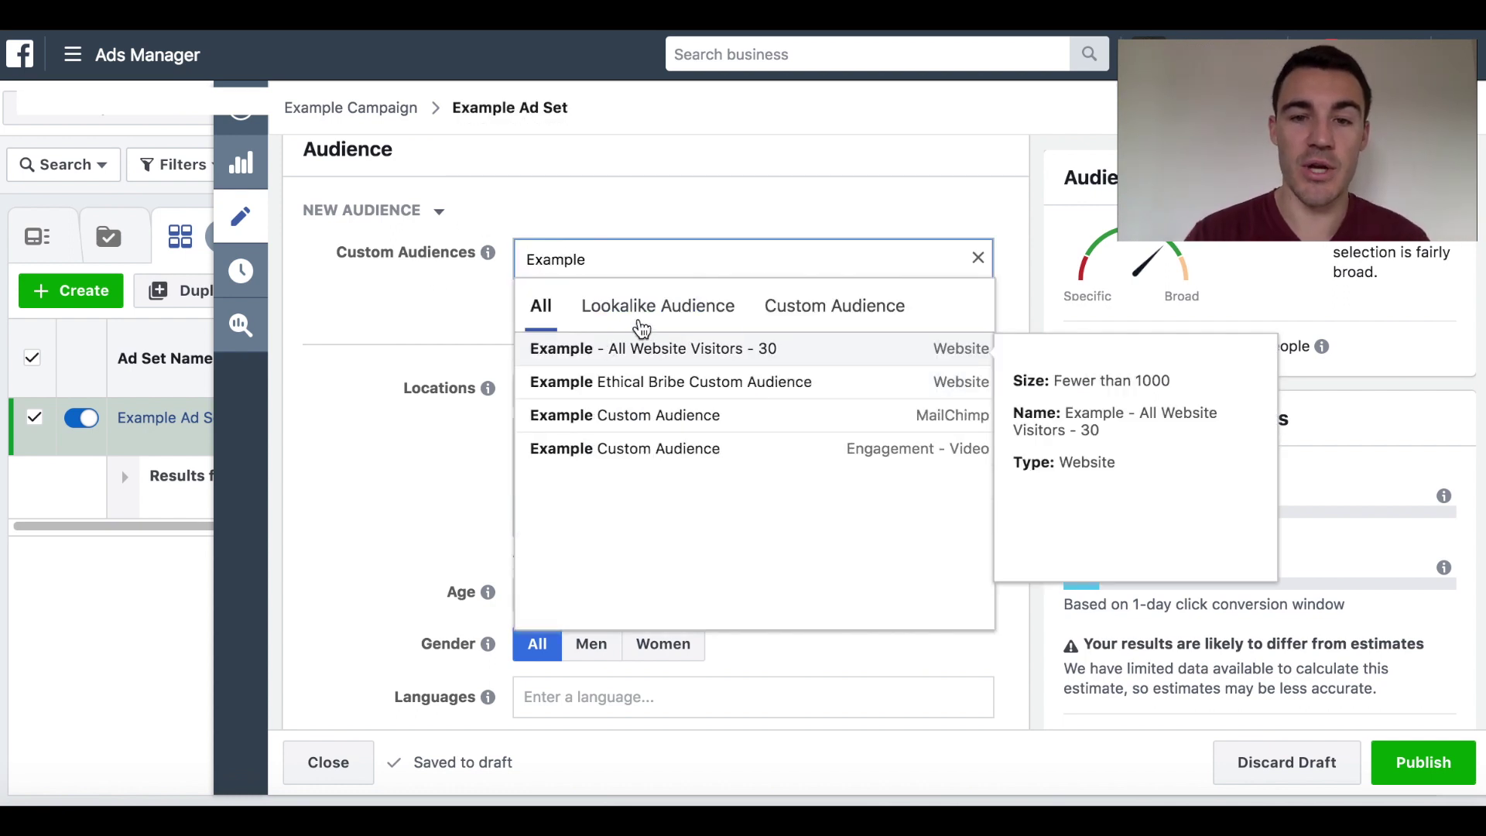
{"action": "left_click", "coordinate": [675, 352]}
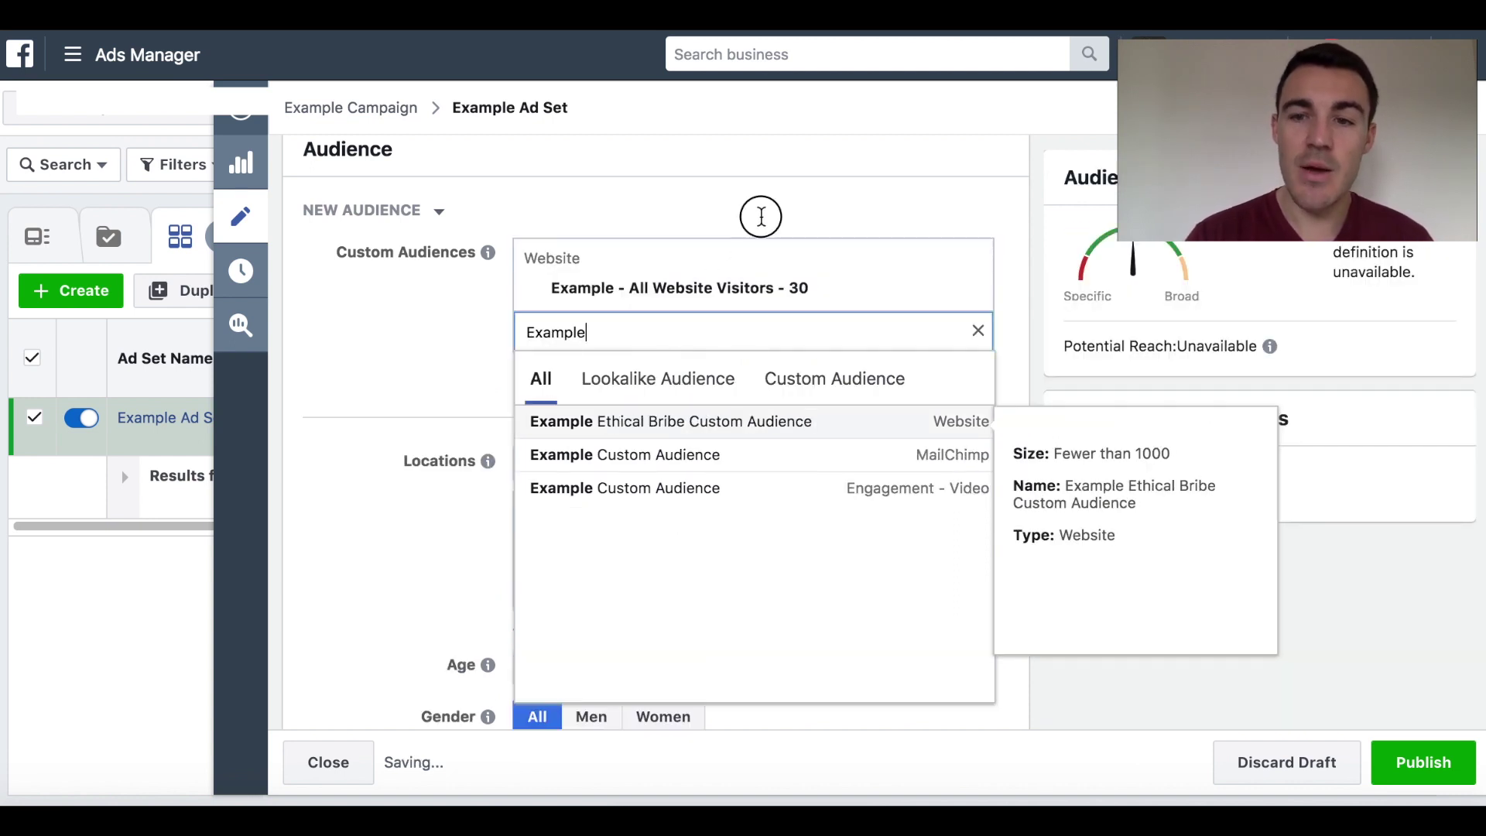
{"action": "left_click", "coordinate": [762, 225]}
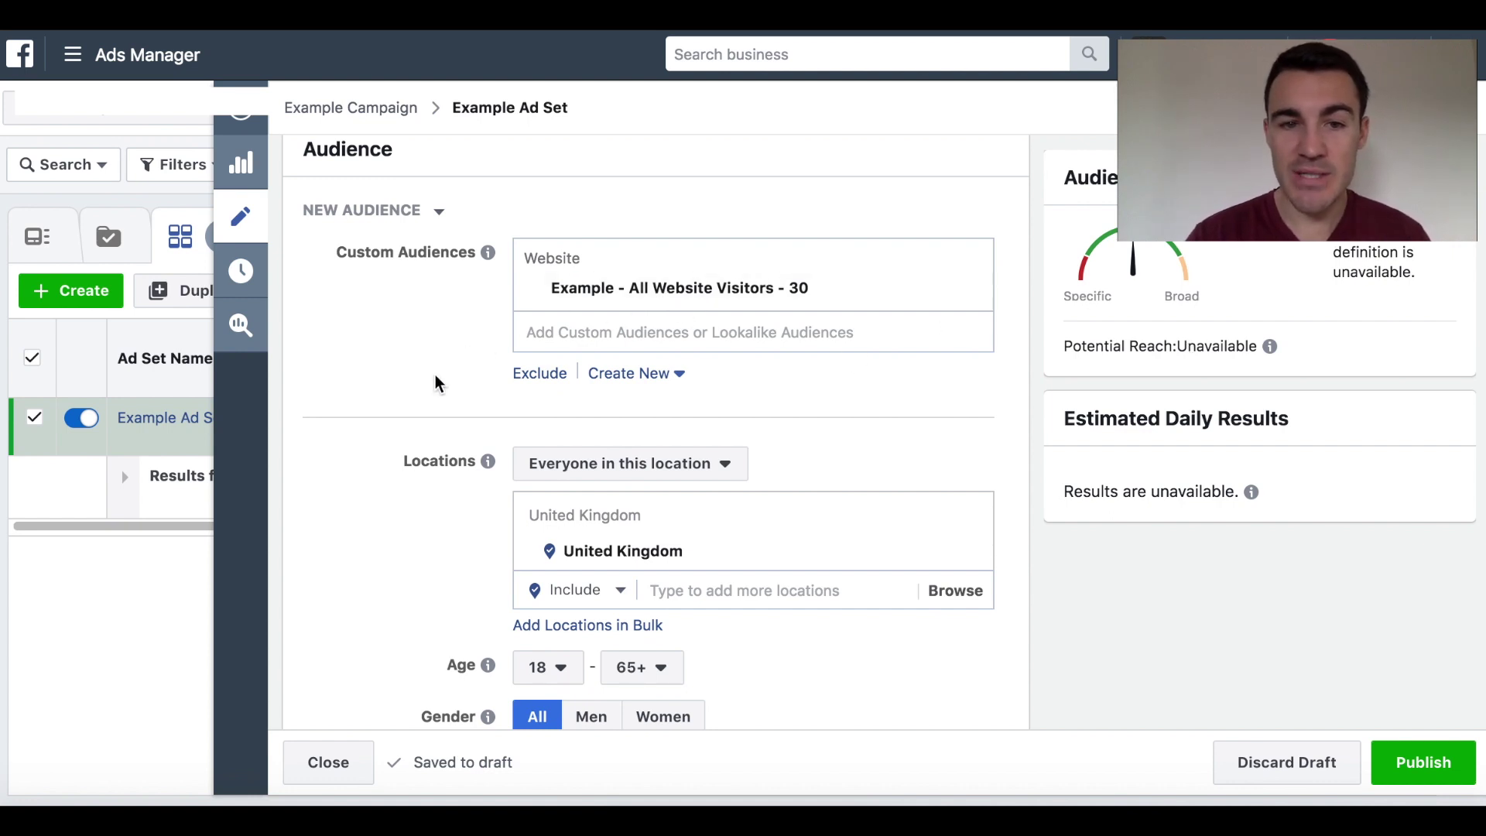
{"action": "scroll", "coordinate": [434, 382], "scroll_direction": "down", "scroll_amount": 2}
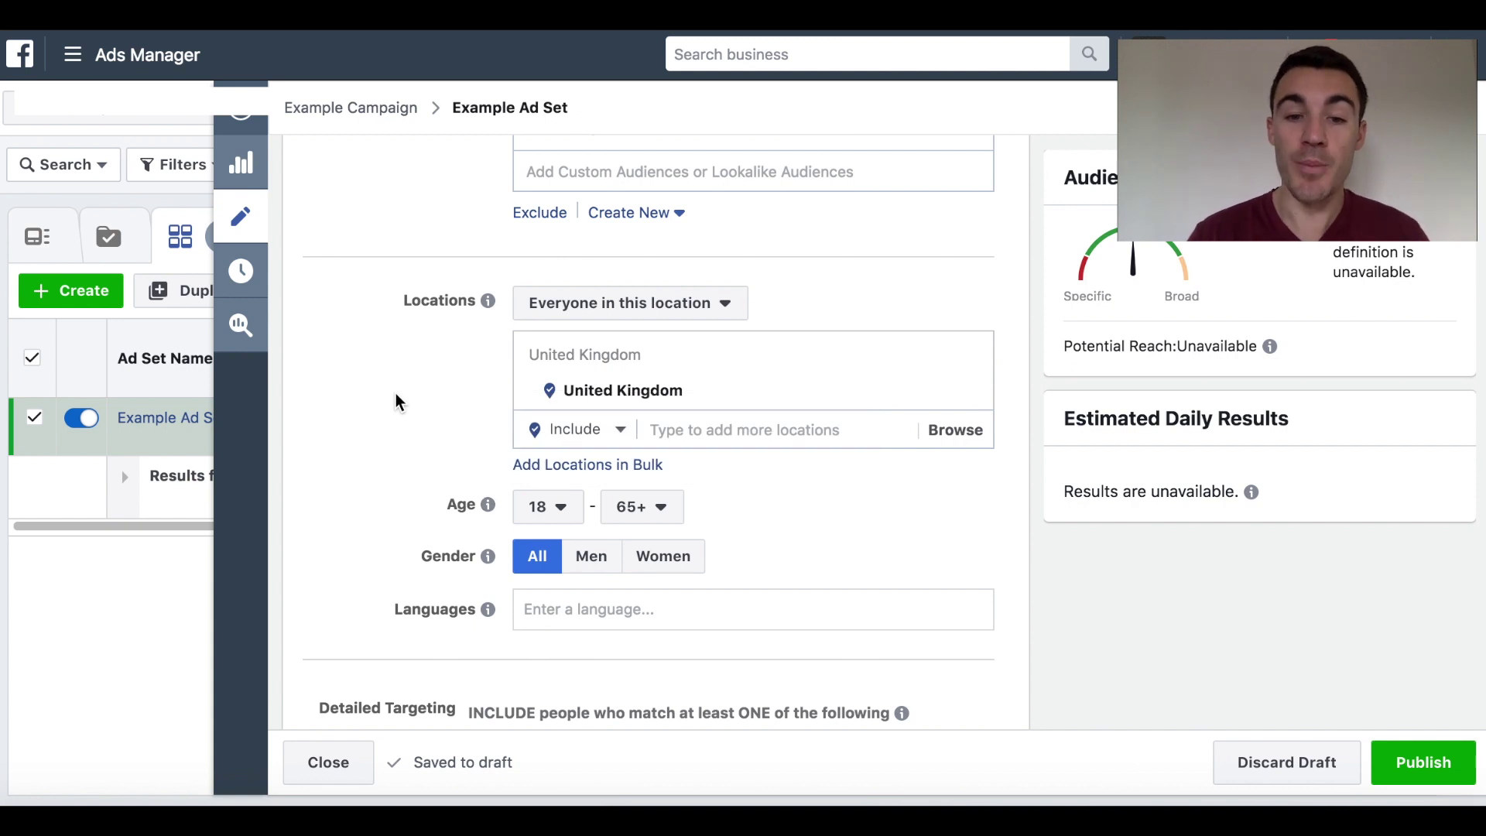
{"action": "scroll", "coordinate": [395, 401], "scroll_direction": "down", "scroll_amount": 2}
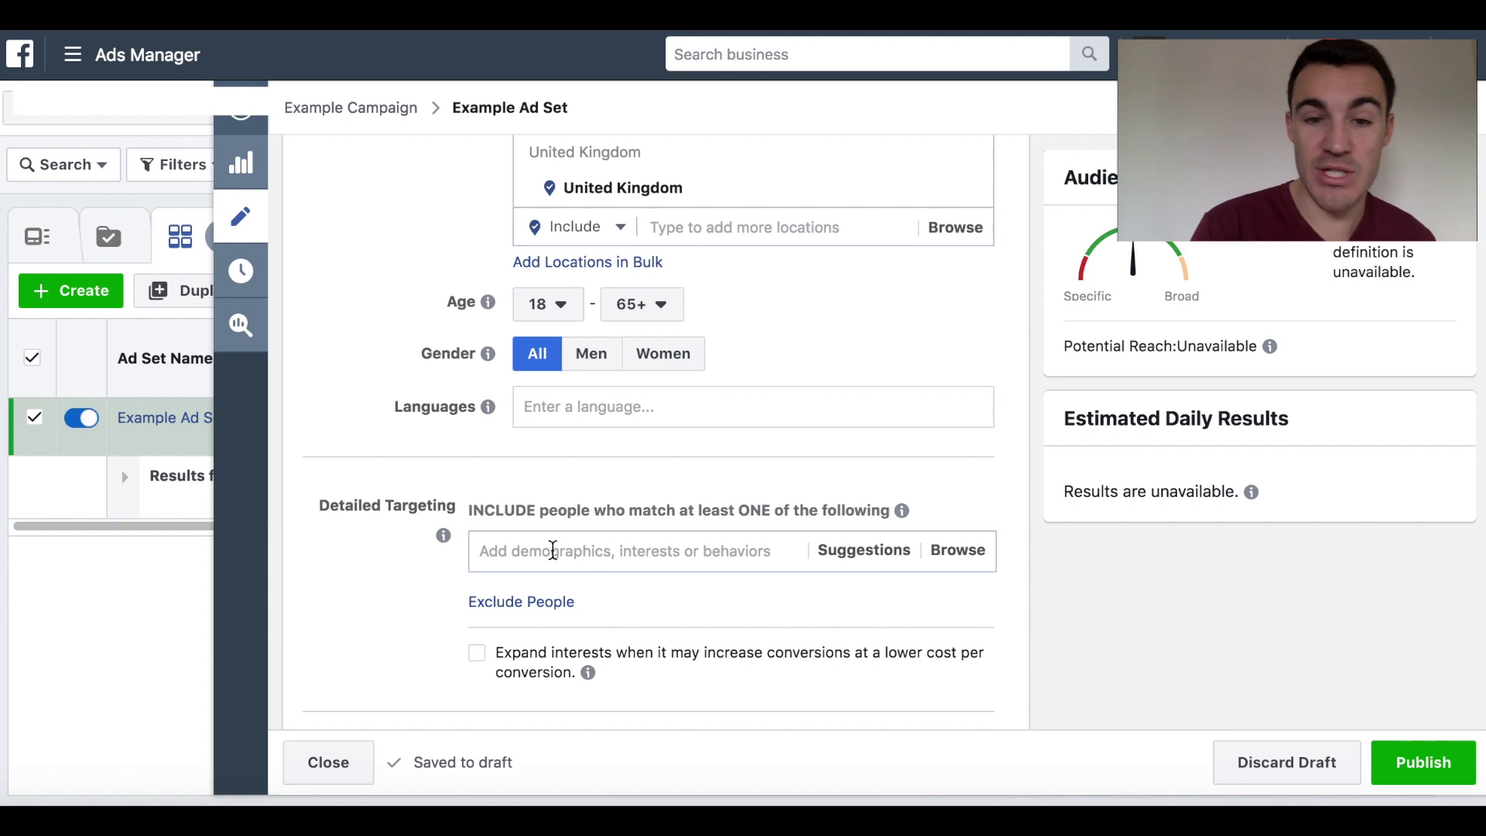
{"action": "scroll", "coordinate": [552, 550], "scroll_direction": "up", "scroll_amount": 5}
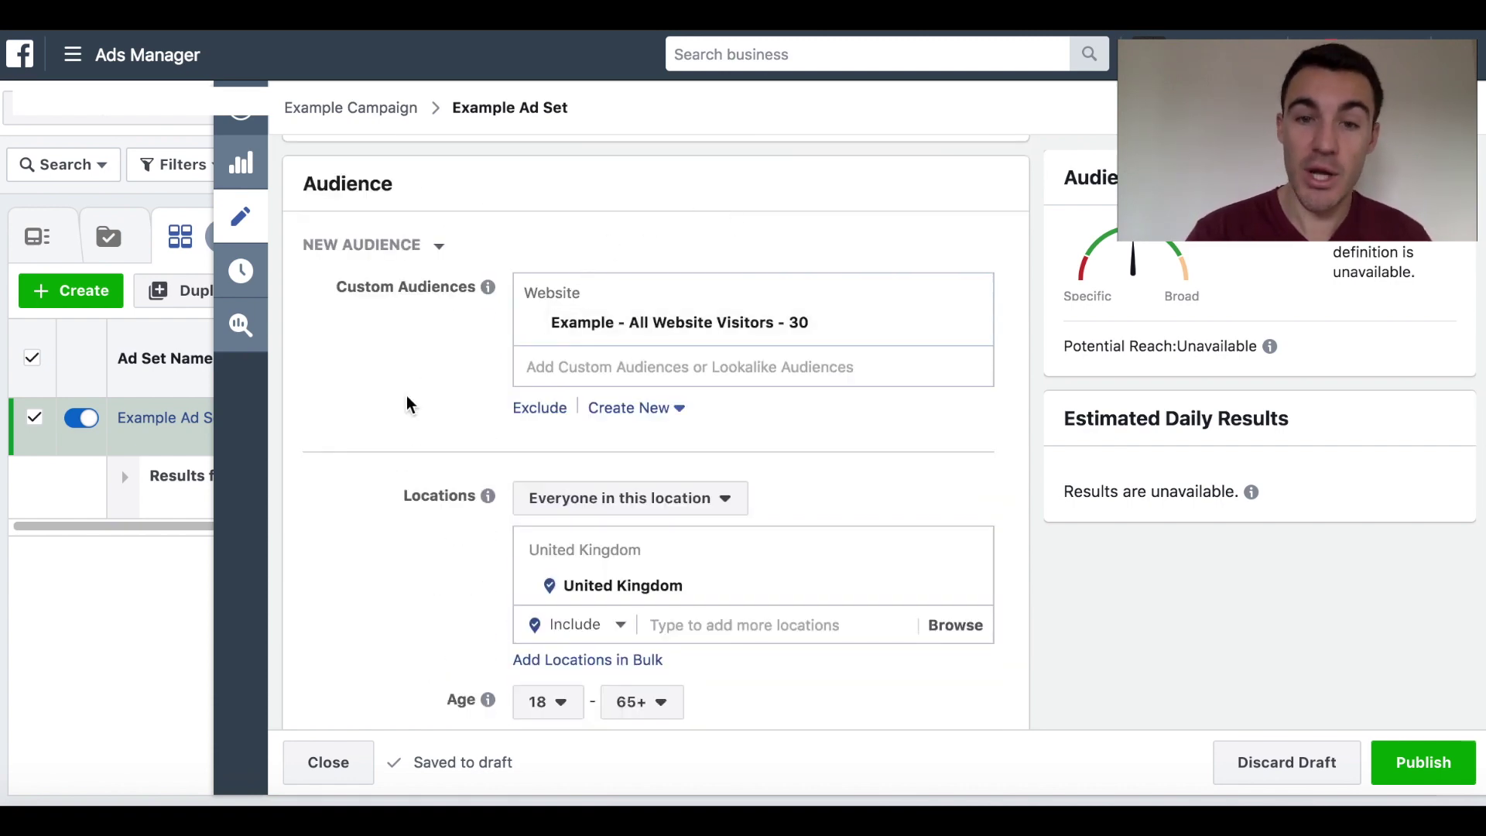
{"action": "scroll", "coordinate": [408, 404], "scroll_direction": "down", "scroll_amount": 8}
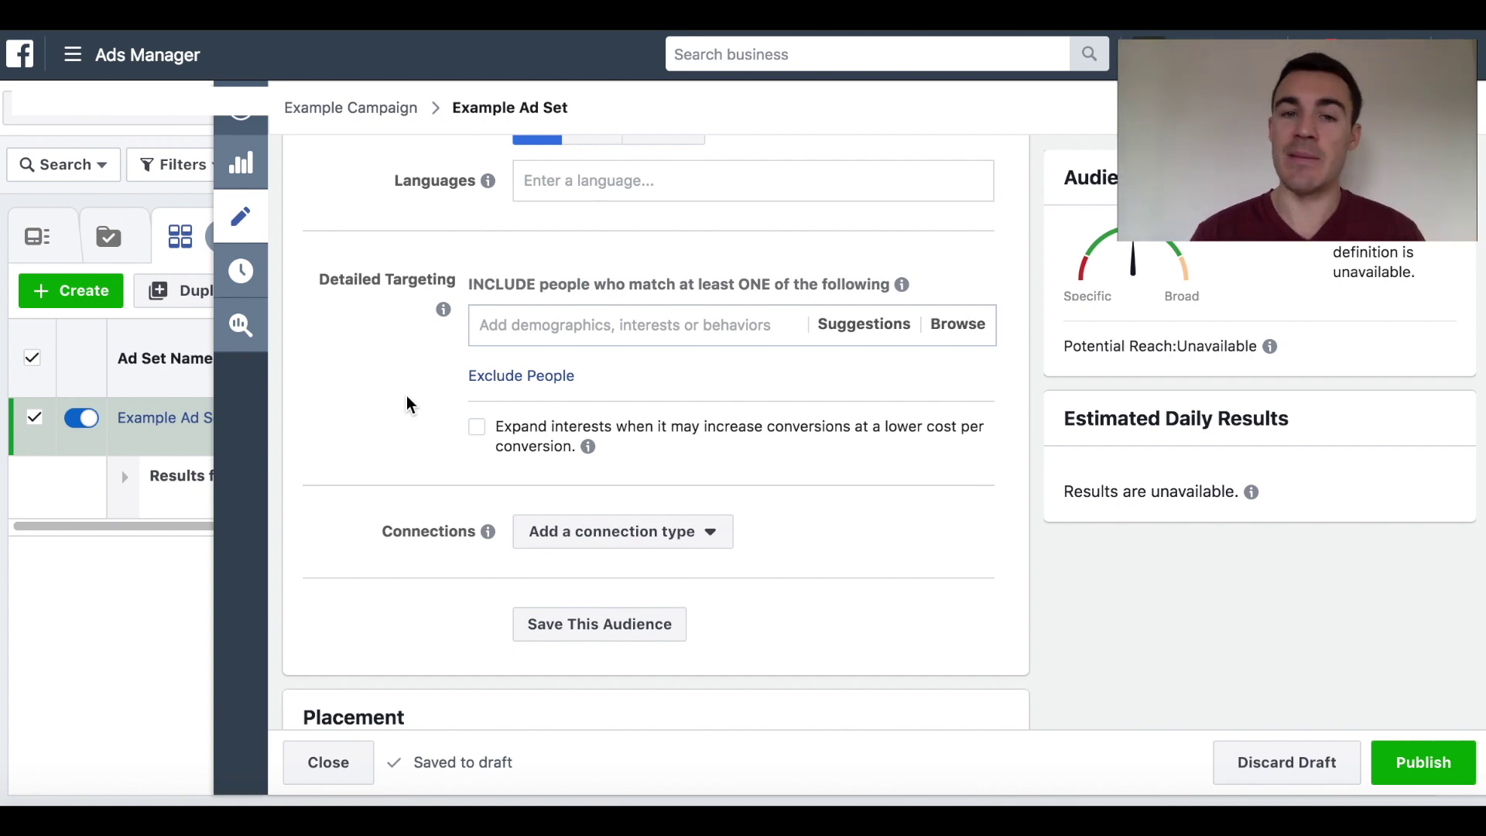
{"action": "scroll", "coordinate": [452, 503], "scroll_direction": "up", "scroll_amount": 2}
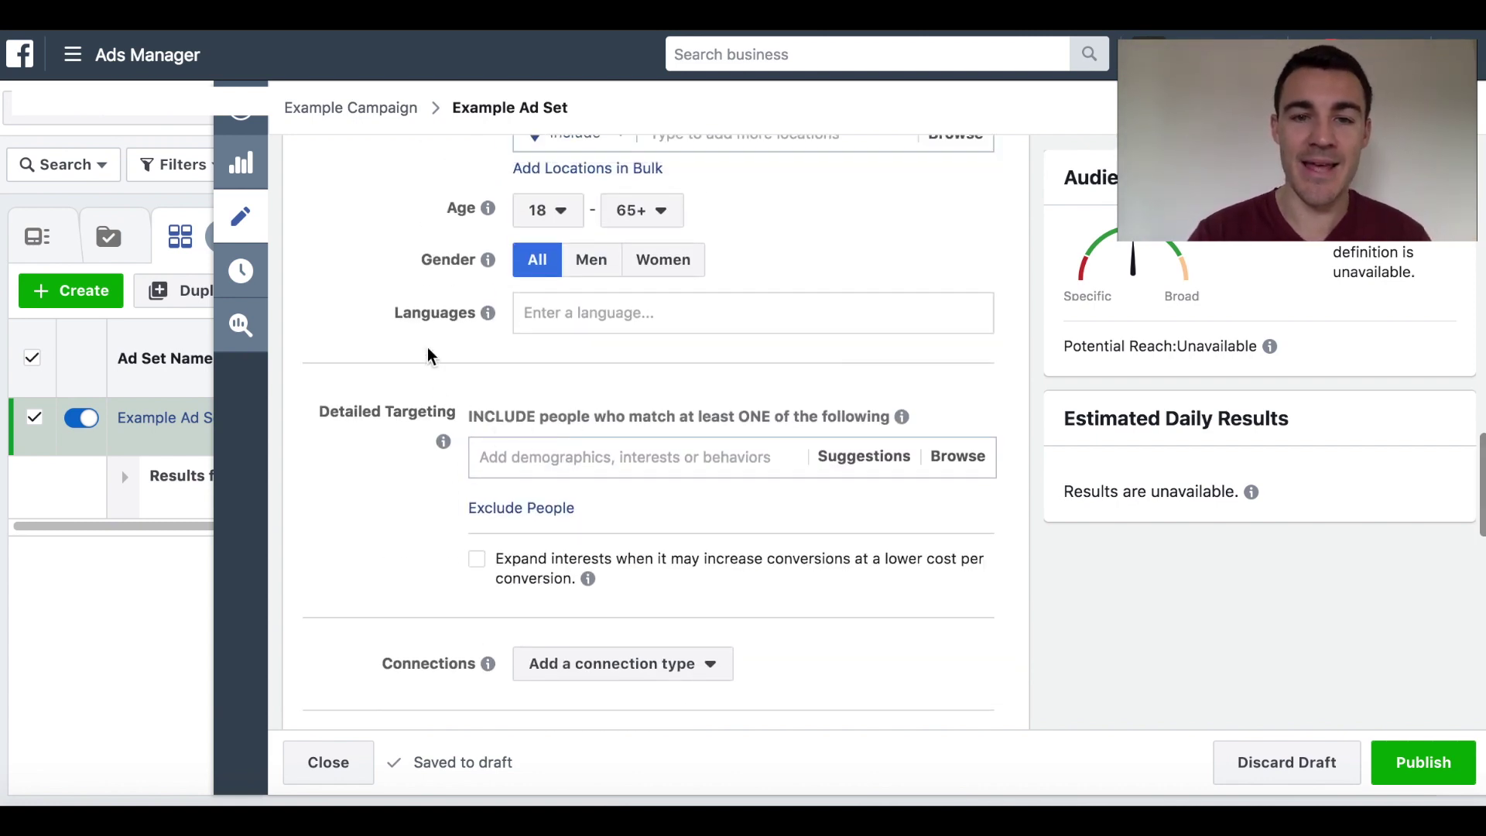
{"action": "scroll", "coordinate": [712, 306], "scroll_direction": "up", "scroll_amount": 7}
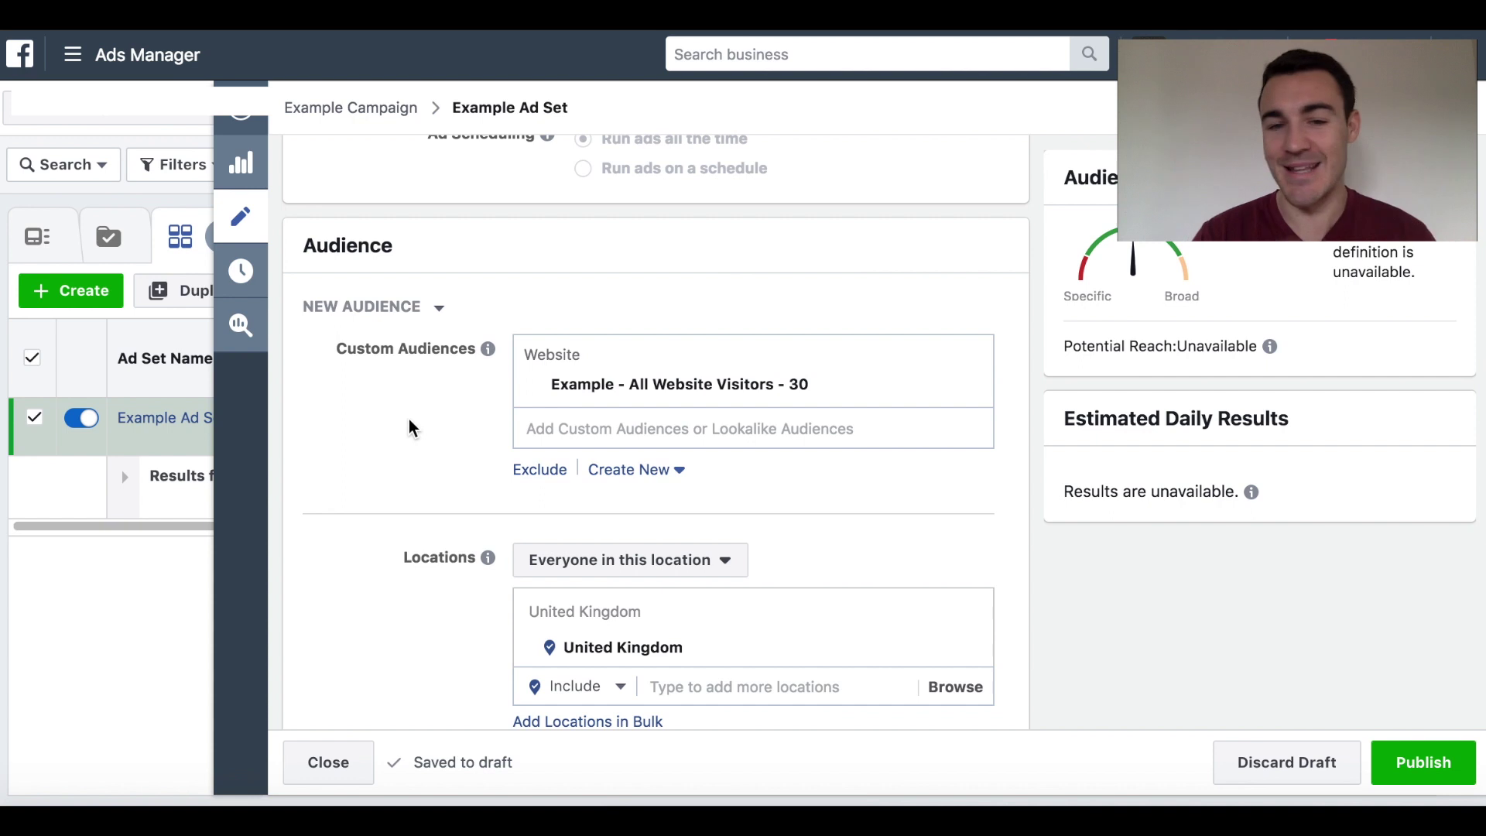
{"action": "scroll", "coordinate": [411, 428], "scroll_direction": "down", "scroll_amount": 3}
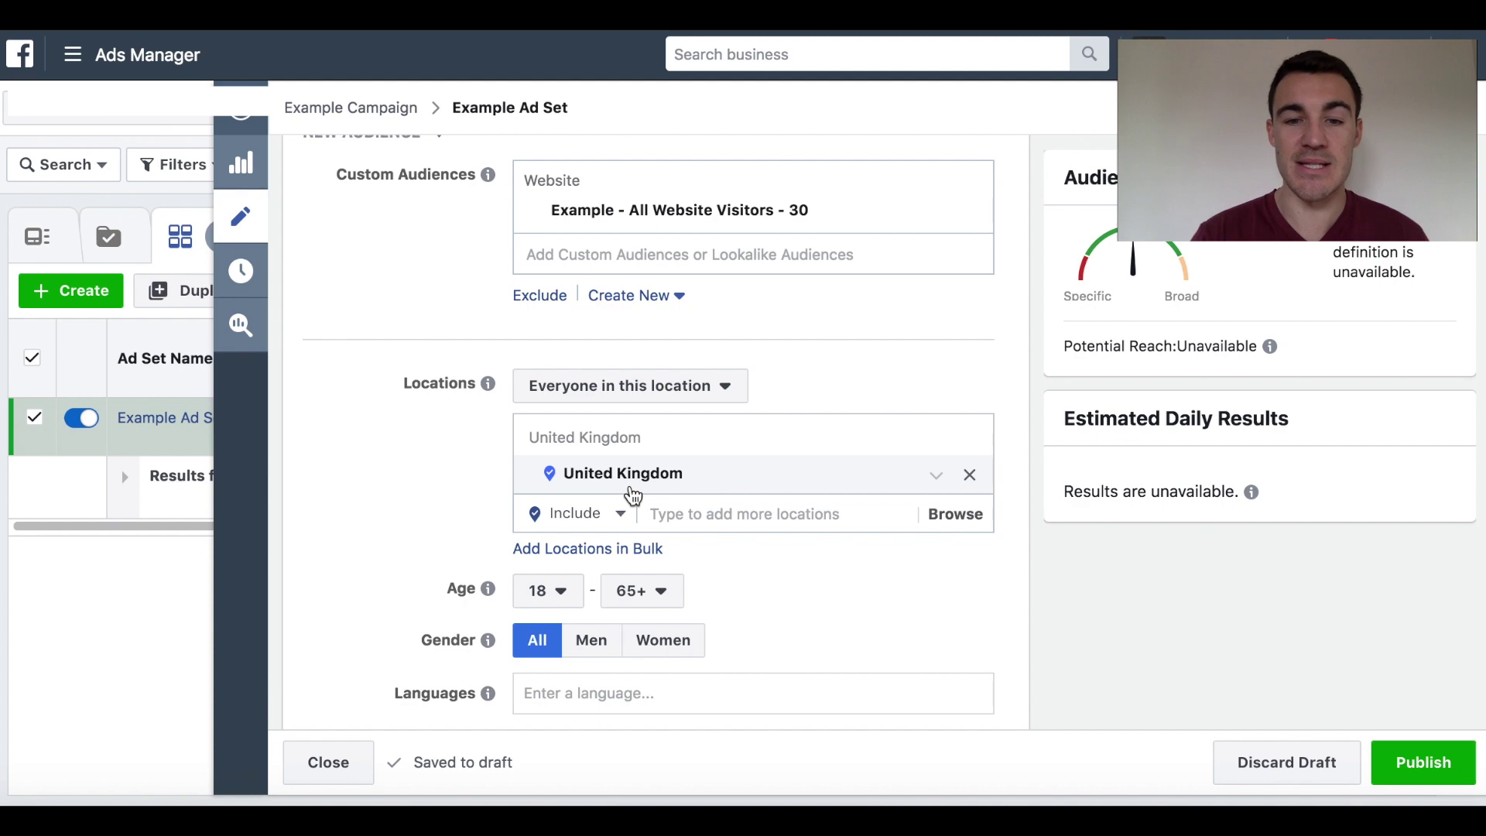
{"action": "scroll", "coordinate": [391, 540], "scroll_direction": "down", "scroll_amount": 1}
{"action": "scroll", "coordinate": [391, 540], "scroll_direction": "down", "scroll_amount": 6}
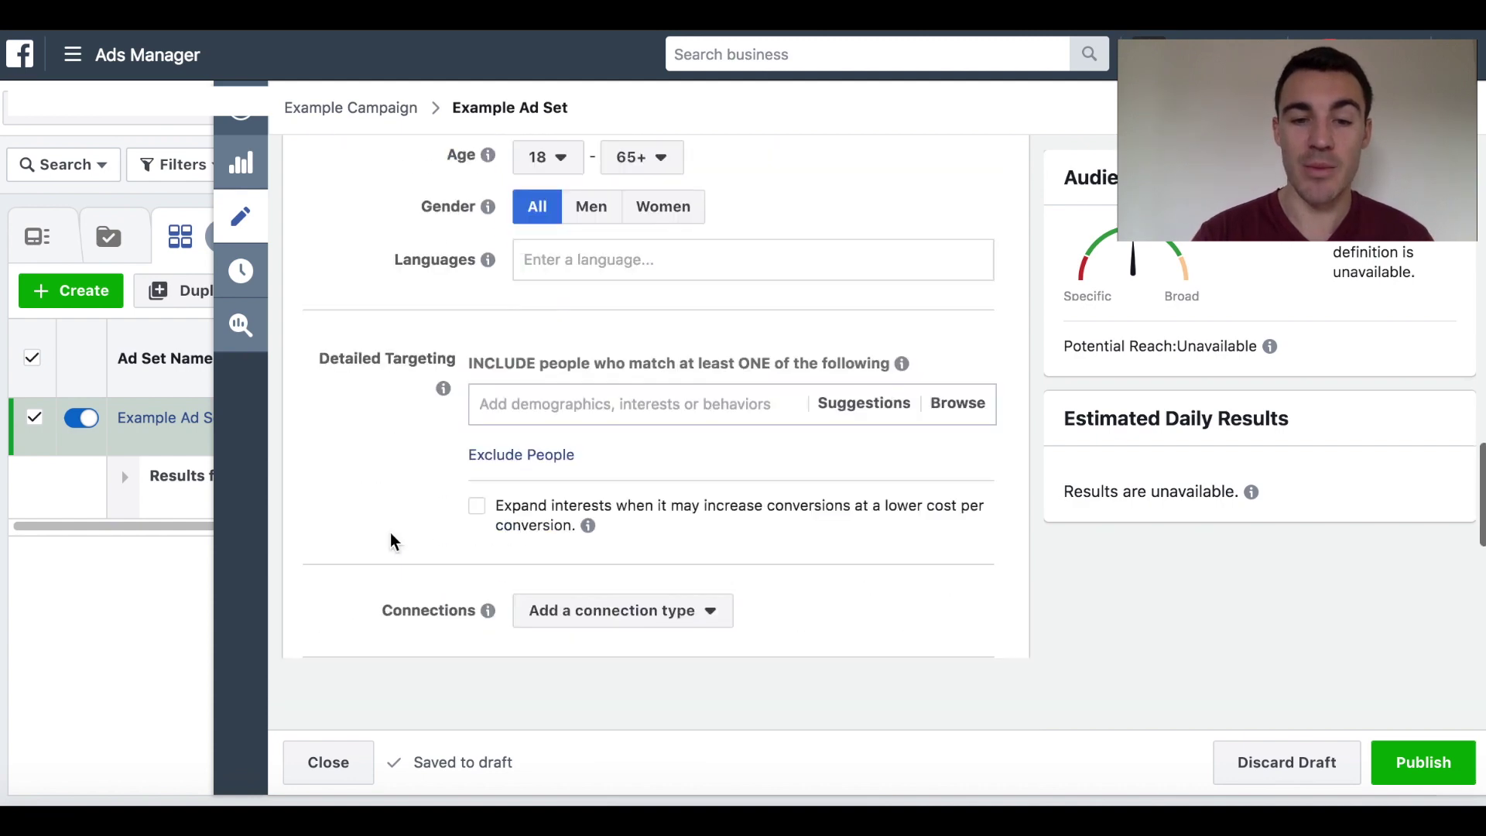
{"action": "scroll", "coordinate": [391, 540], "scroll_direction": "down", "scroll_amount": 5}
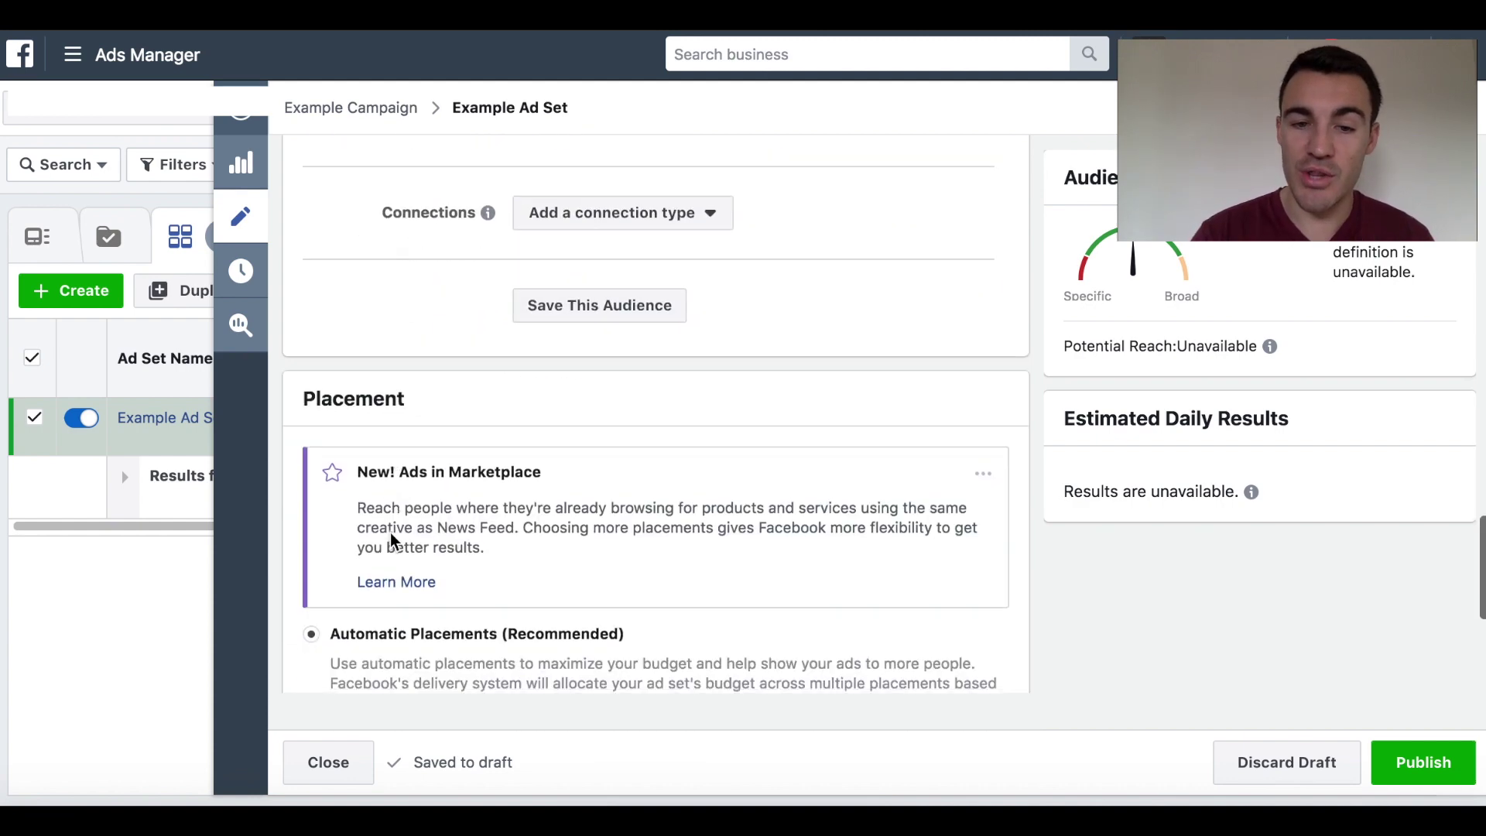
{"action": "scroll", "coordinate": [391, 540], "scroll_direction": "up", "scroll_amount": 8}
{"action": "scroll", "coordinate": [391, 540], "scroll_direction": "down", "scroll_amount": 15}
{"action": "scroll", "coordinate": [391, 538], "scroll_direction": "up", "scroll_amount": 2}
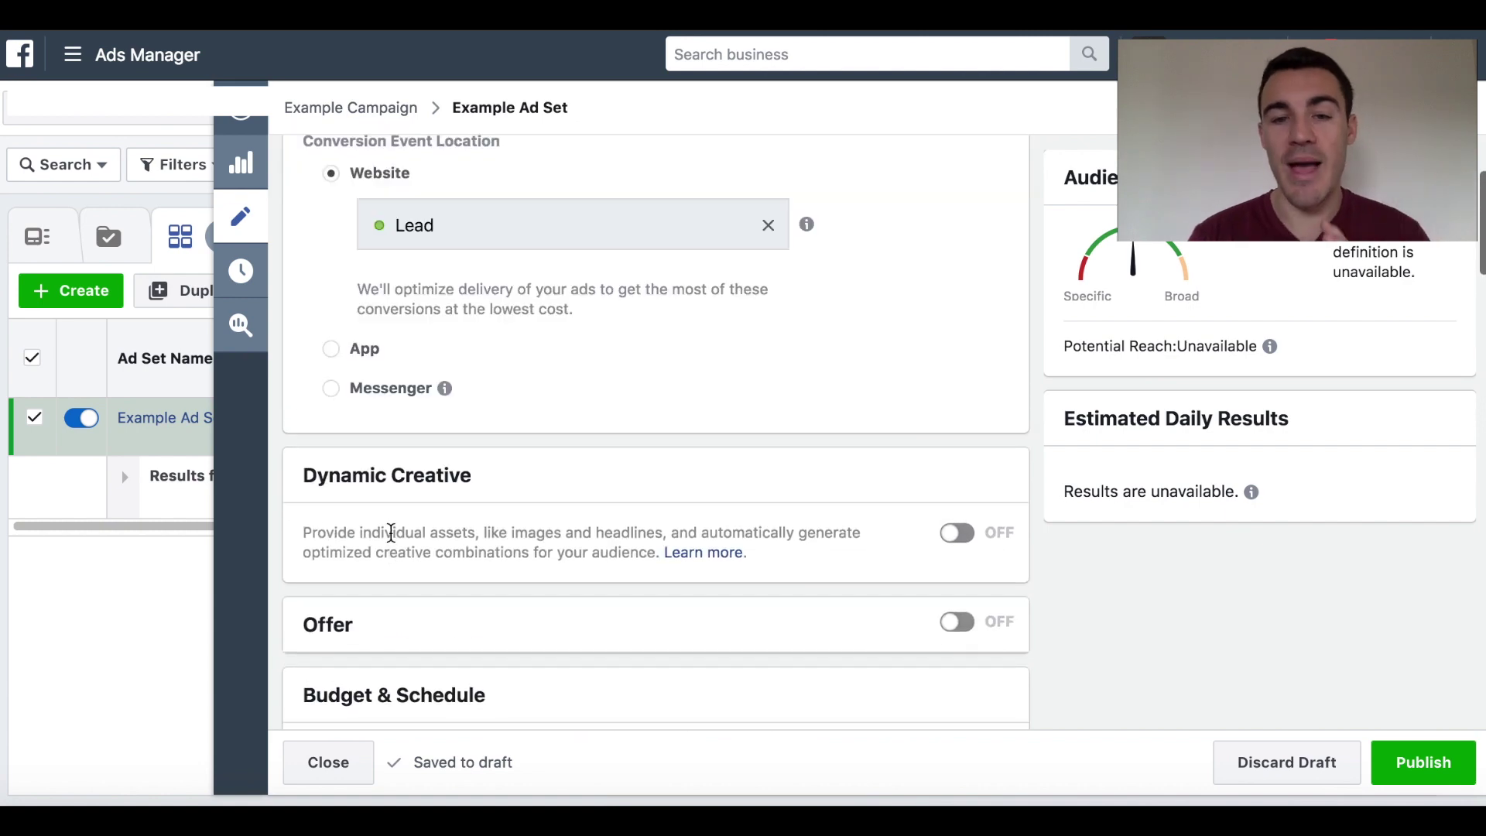
{"action": "scroll", "coordinate": [391, 532], "scroll_direction": "down", "scroll_amount": 5}
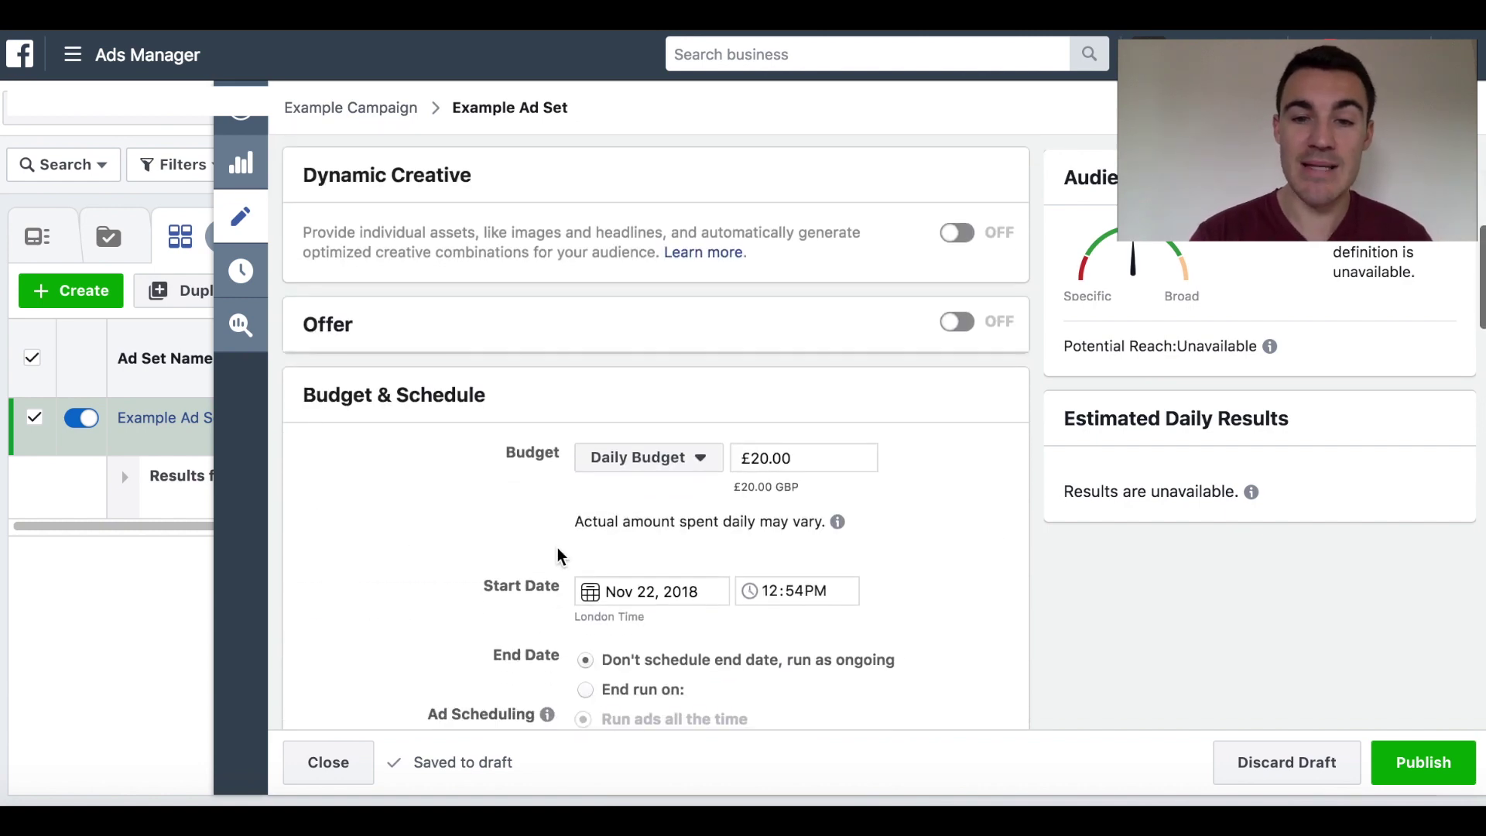
{"action": "scroll", "coordinate": [968, 575], "scroll_direction": "down", "scroll_amount": 8}
{"action": "scroll", "coordinate": [969, 579], "scroll_direction": "down", "scroll_amount": 1}
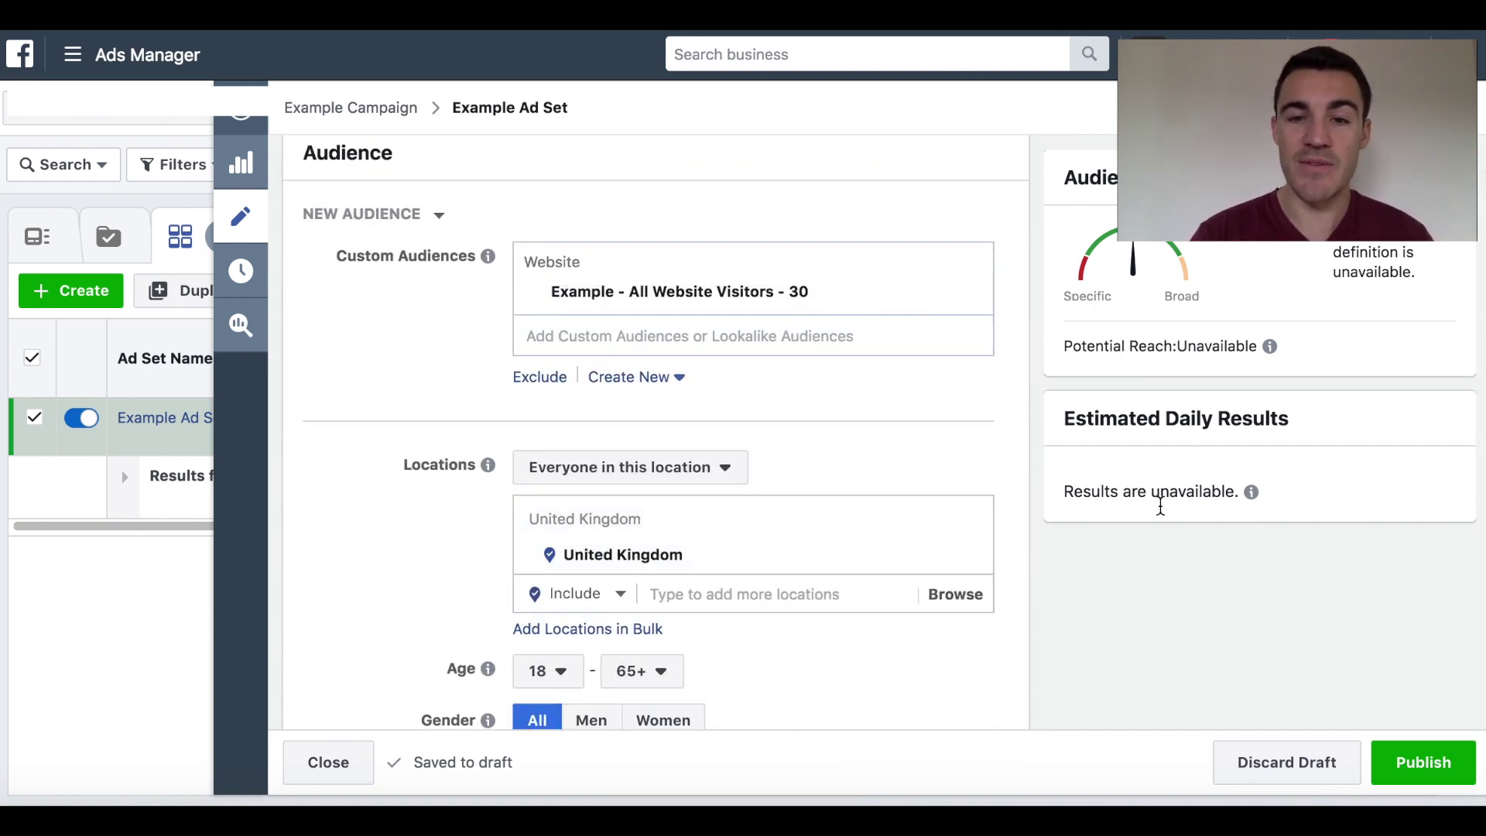